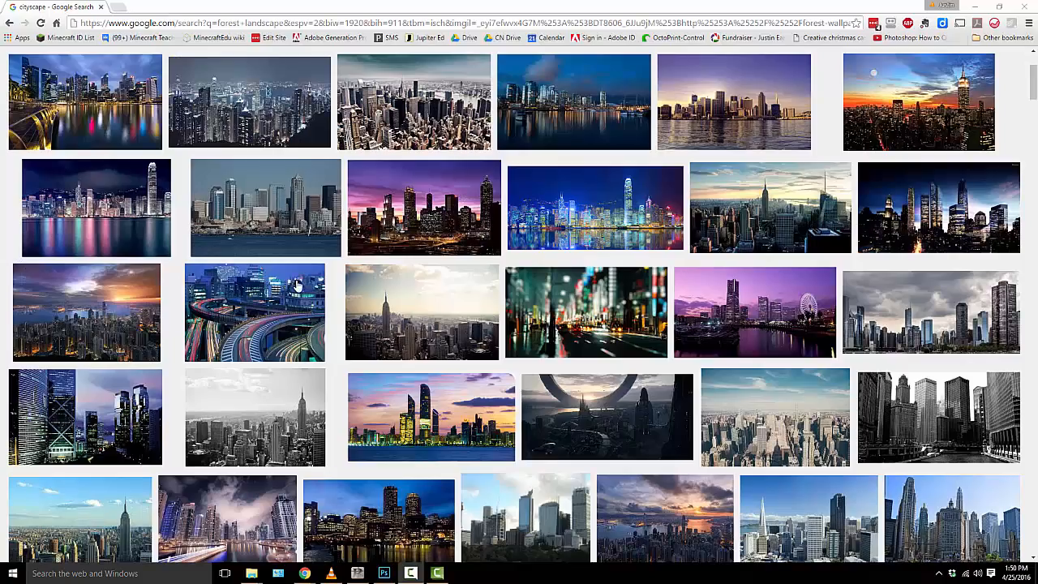
# Filter the cityscape image search results to show only large images.
pyautogui.scroll(2, 305, 285)
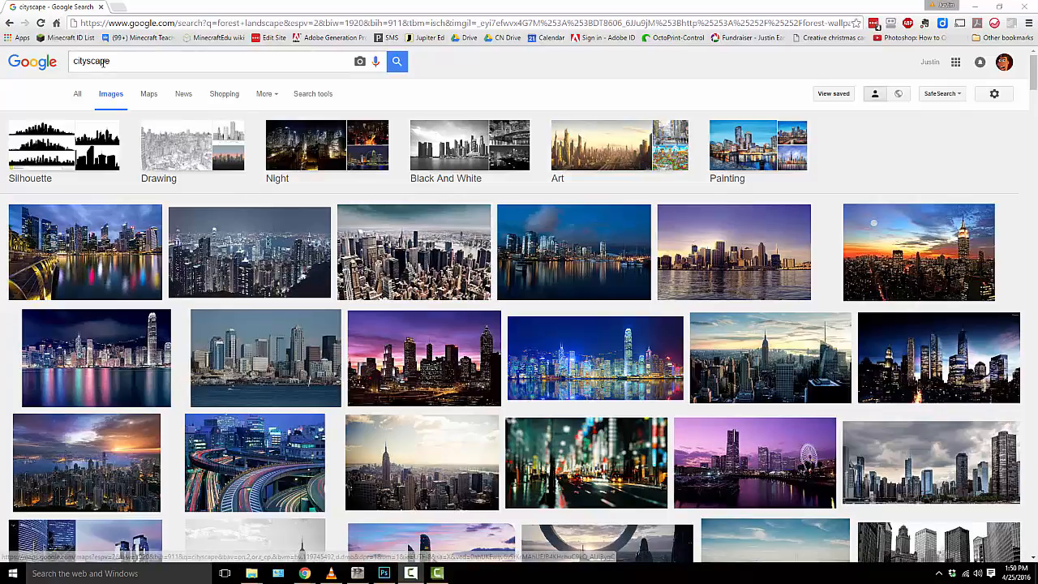
pyautogui.click(329, 97)
pyautogui.click(84, 126)
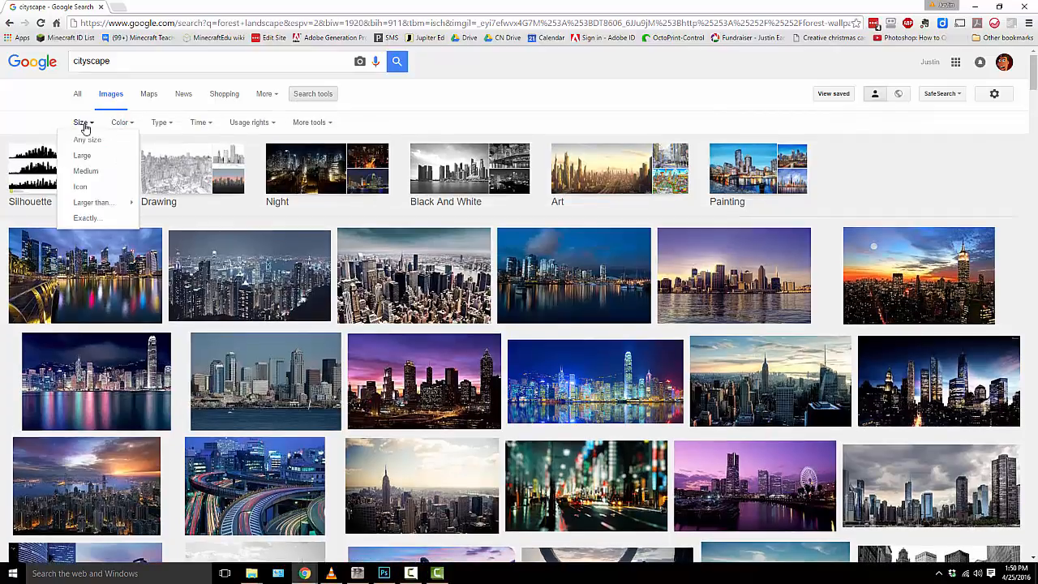
pyautogui.click(84, 155)
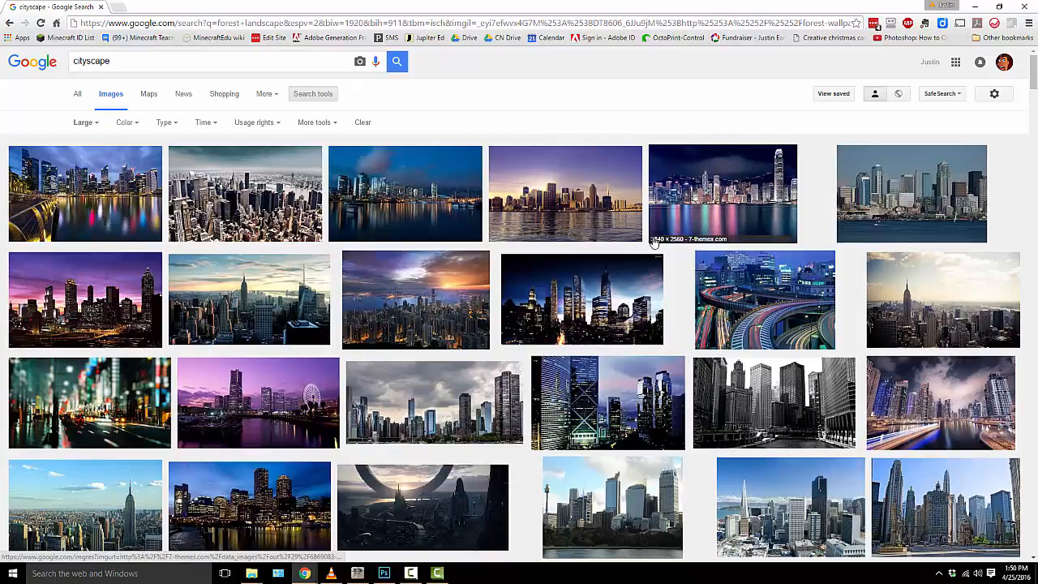
# Open the 1920x1200 cityscape wallpaper with the purple sunset sky at full size in a new tab.
pyautogui.click(130, 308)
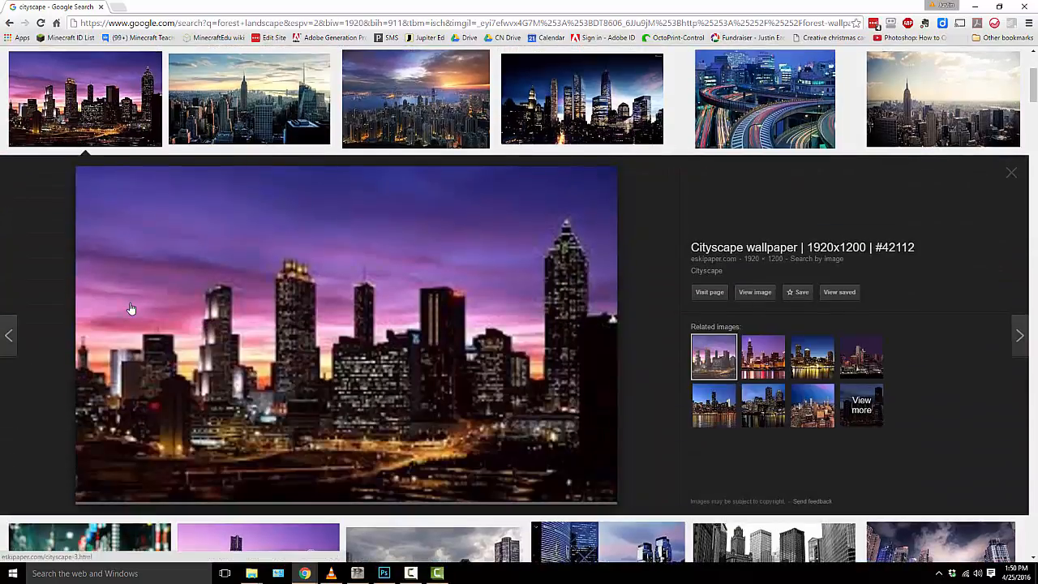
pyautogui.rightClick(322, 297)
pyautogui.click(747, 293)
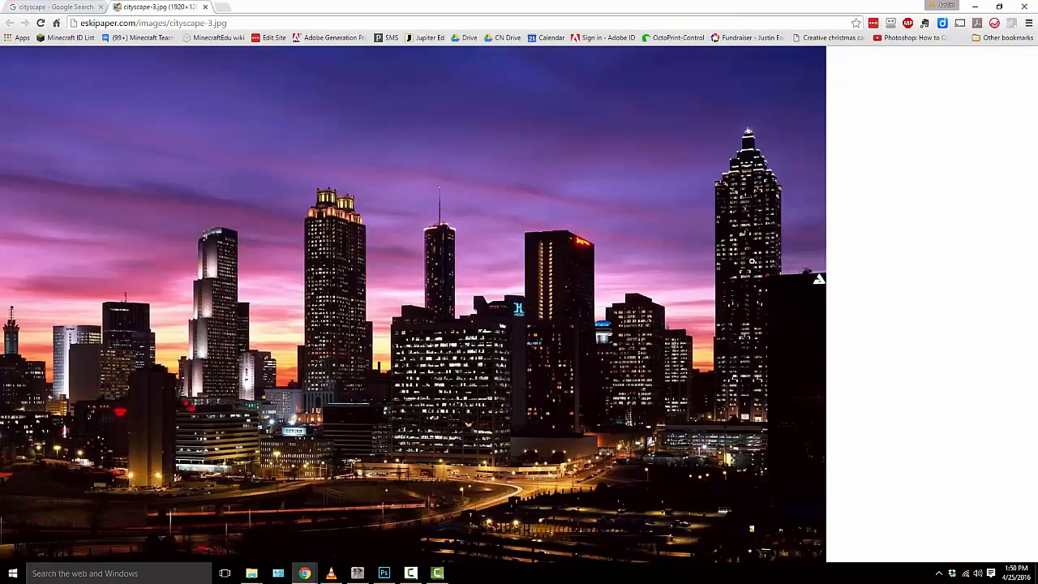
# Save the full-size skyline image as a JPEG named cityscape-3 in the Trash folder on the desktop.
pyautogui.rightClick(285, 258)
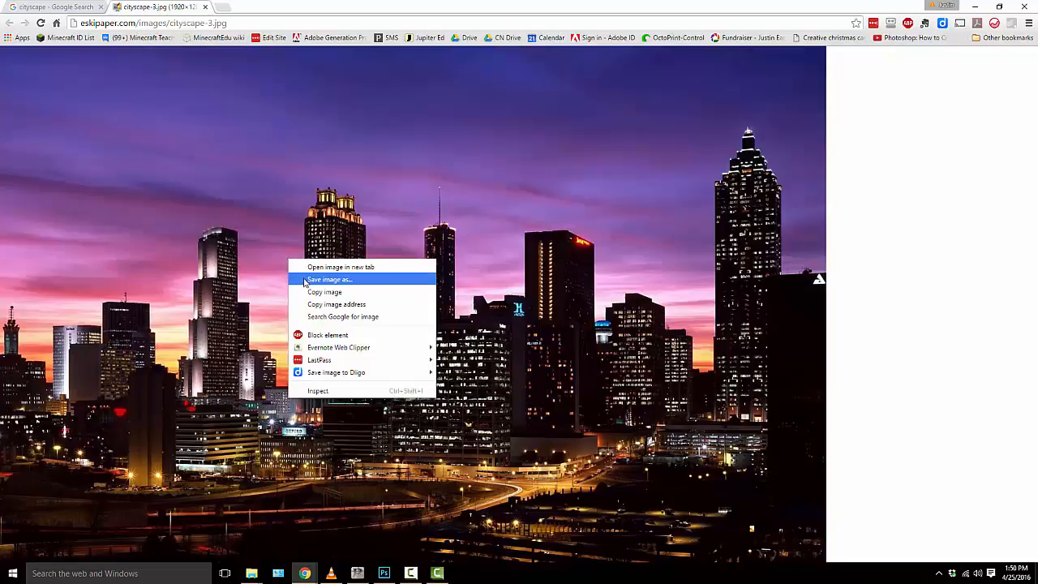
pyautogui.click(305, 279)
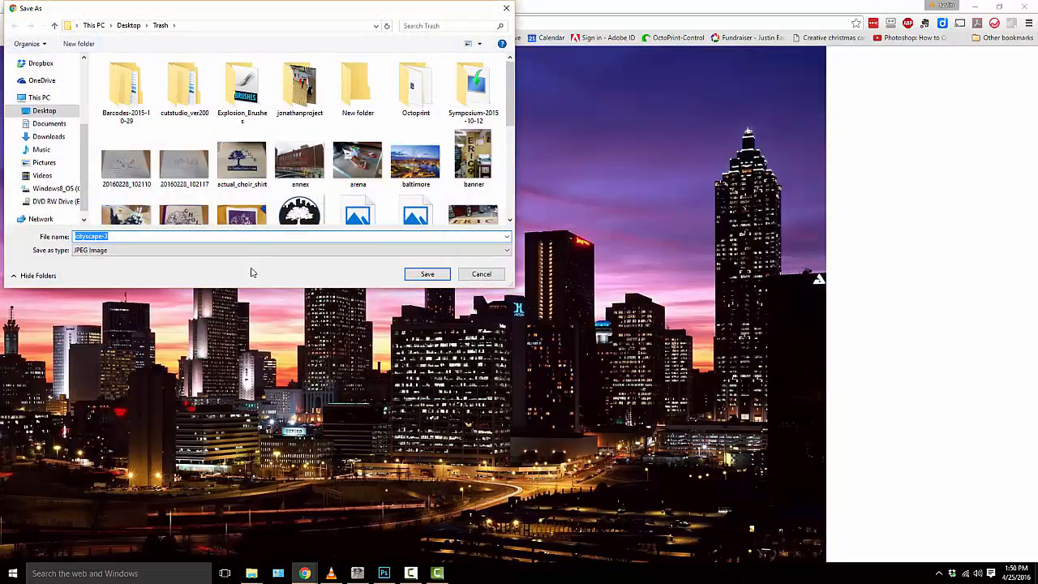
pyautogui.click(428, 274)
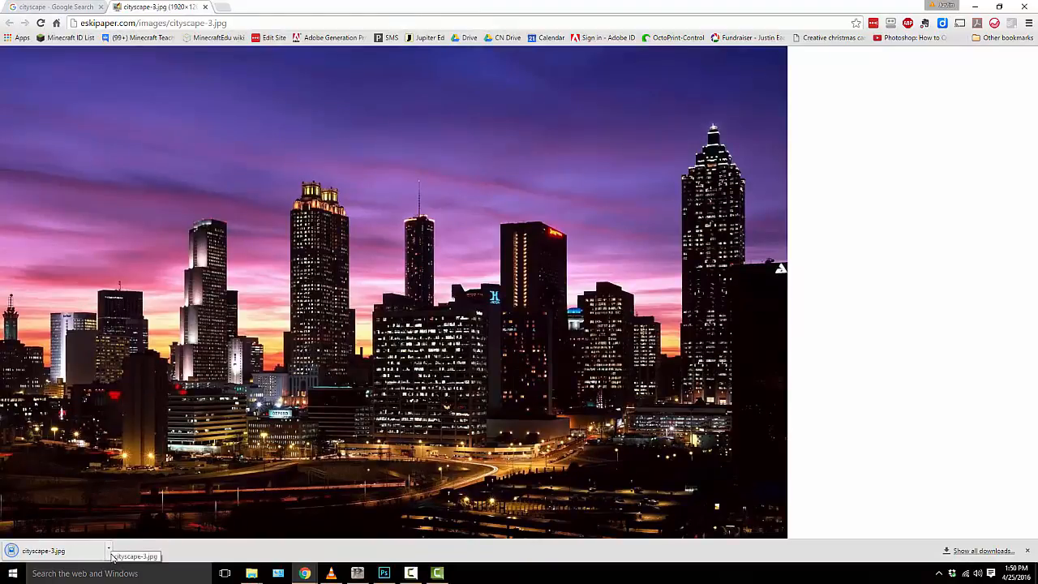
# Show the downloaded cityscape-3 image in its folder and open it with Adobe Photoshop CC 2015.
pyautogui.click(110, 552)
pyautogui.click(132, 518)
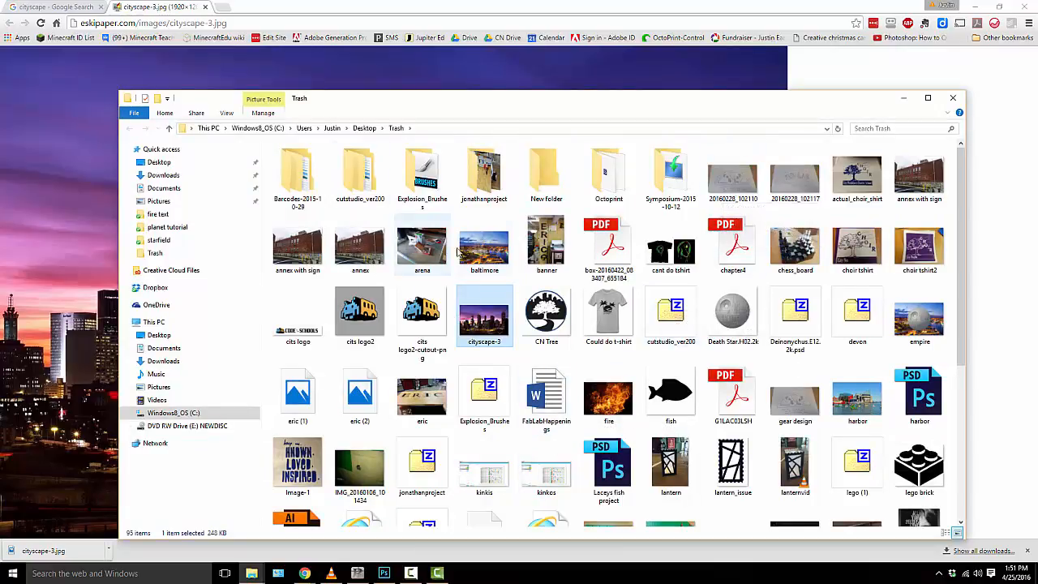
pyautogui.rightClick(478, 325)
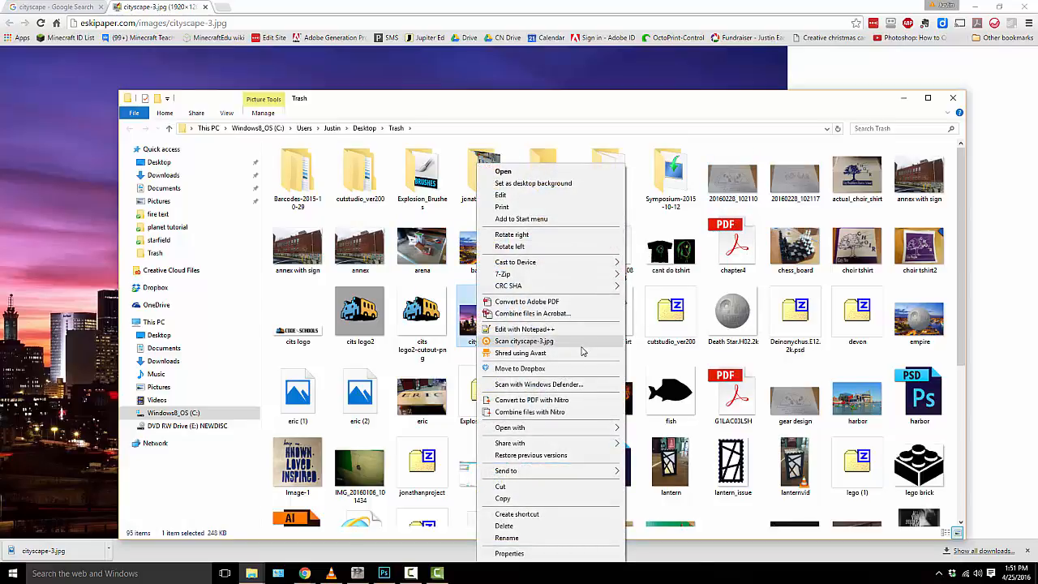
pyautogui.moveTo(596, 427)
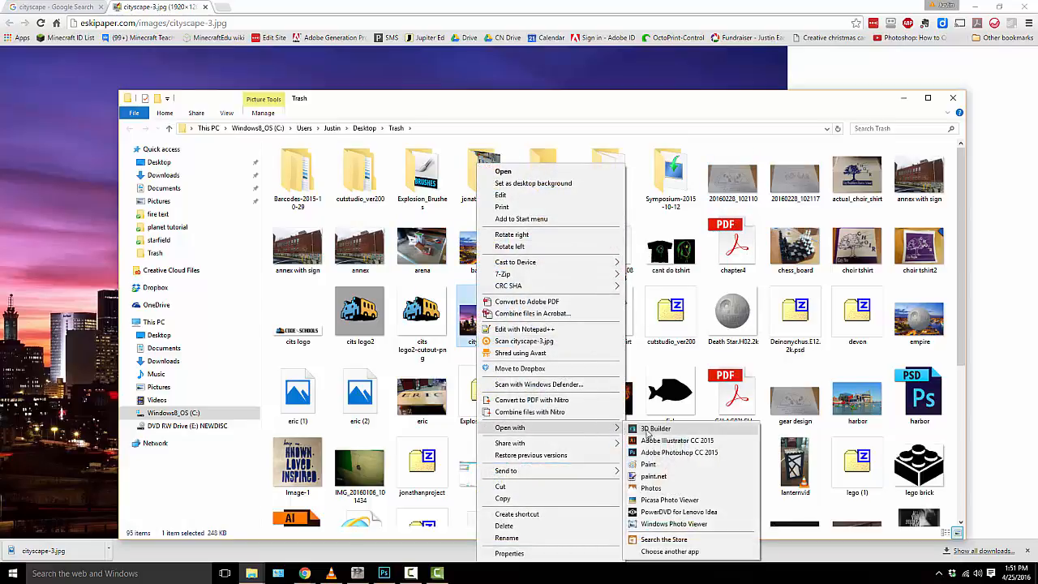
pyautogui.click(660, 453)
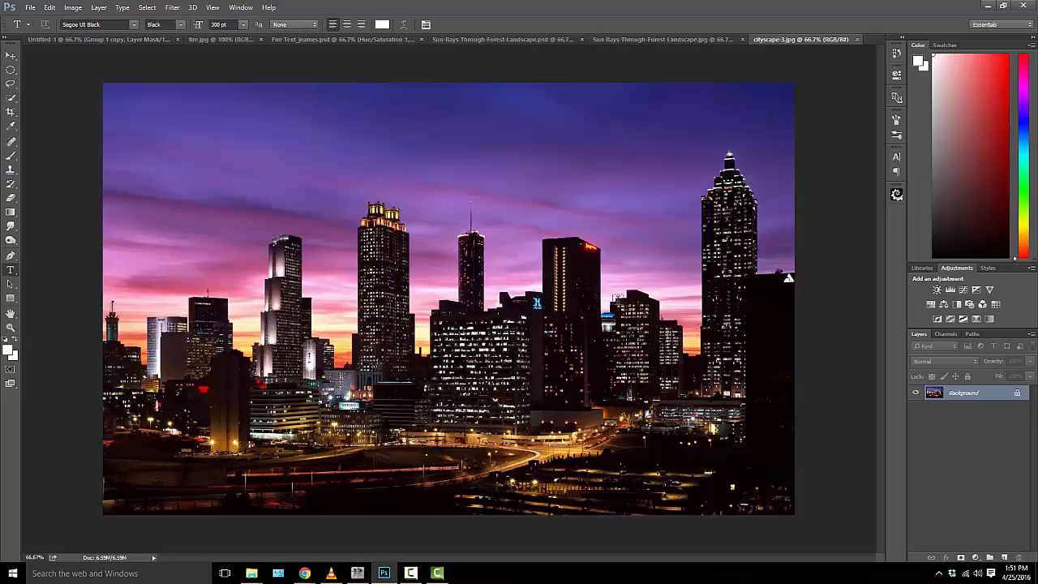
pyautogui.click(30, 8)
pyautogui.moveTo(42, 15)
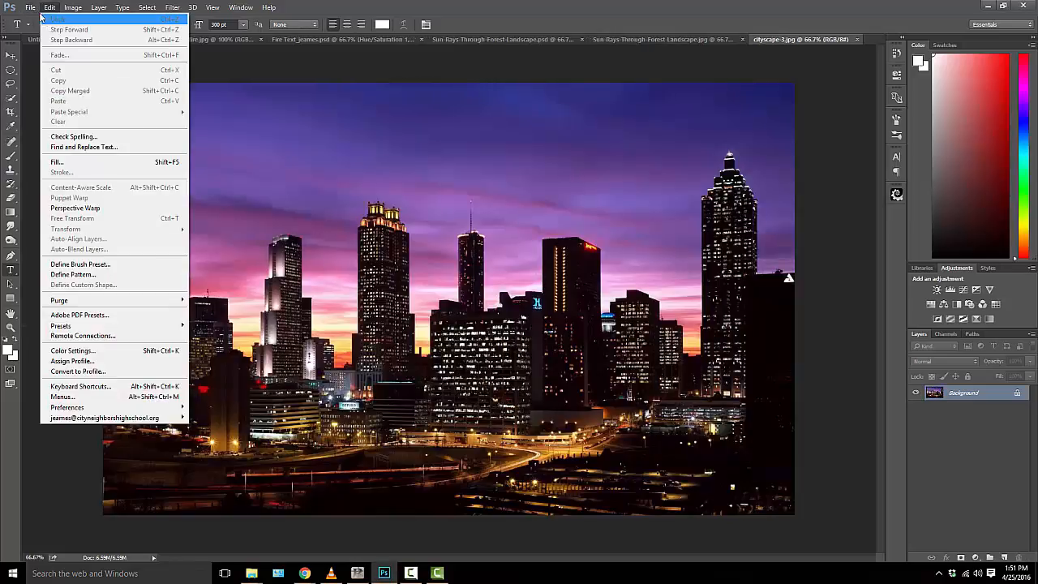
pyautogui.click(498, 7)
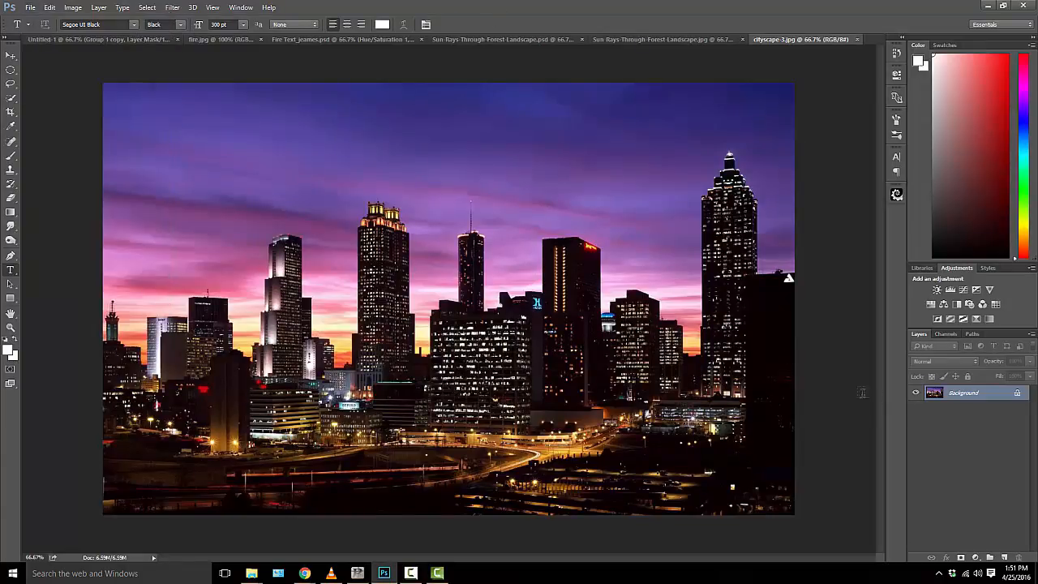
# Duplicate the Background layer of the cityscape image.
pyautogui.moveTo(954, 395); pyautogui.dragTo(1004, 557)
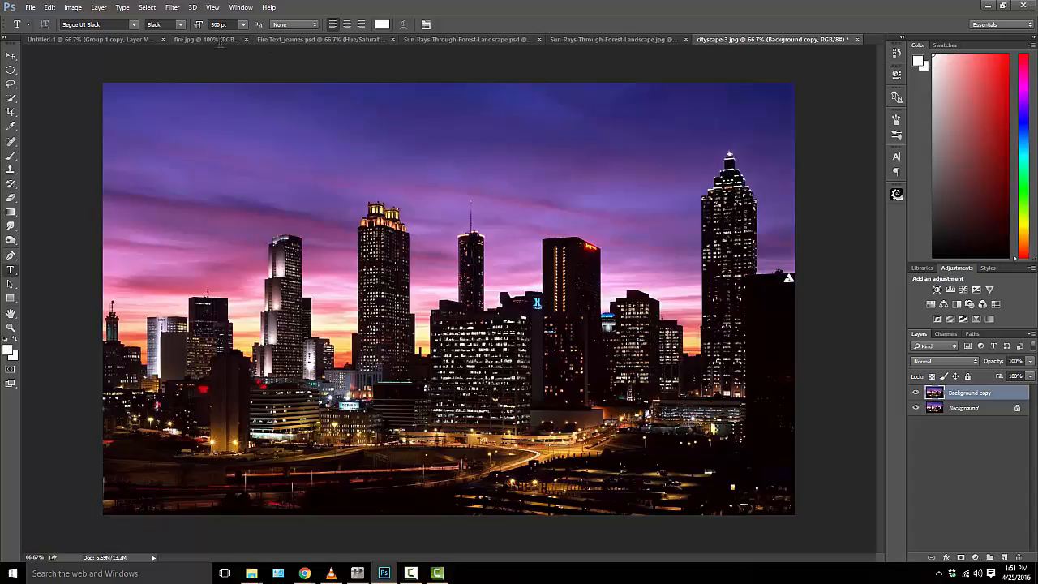
# Add the white text ENERGY over the sky in Showcard Gothic Regular at 300 pt.
pyautogui.click(134, 26)
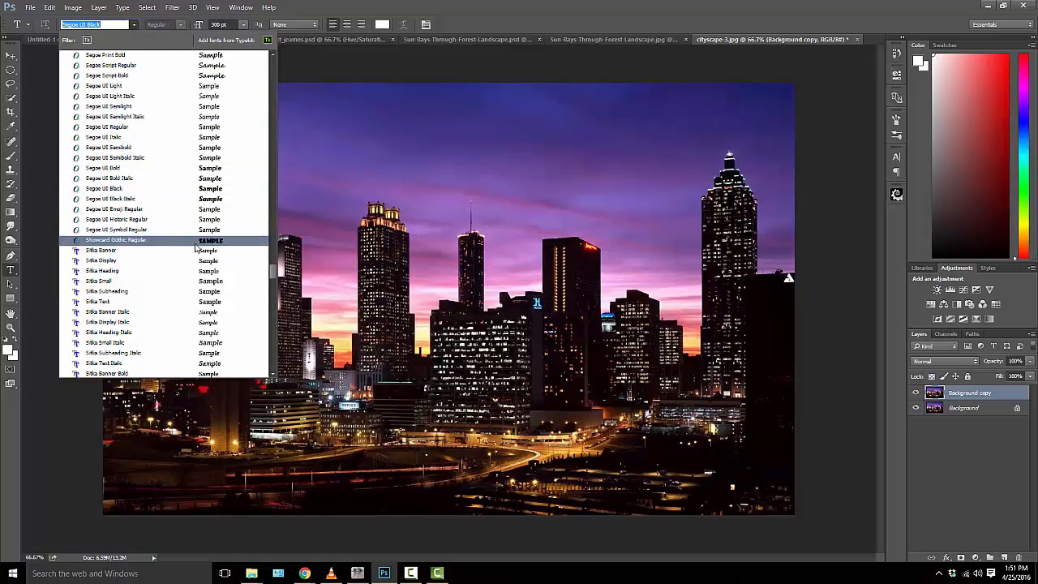
pyautogui.click(158, 240)
pyautogui.click(150, 263)
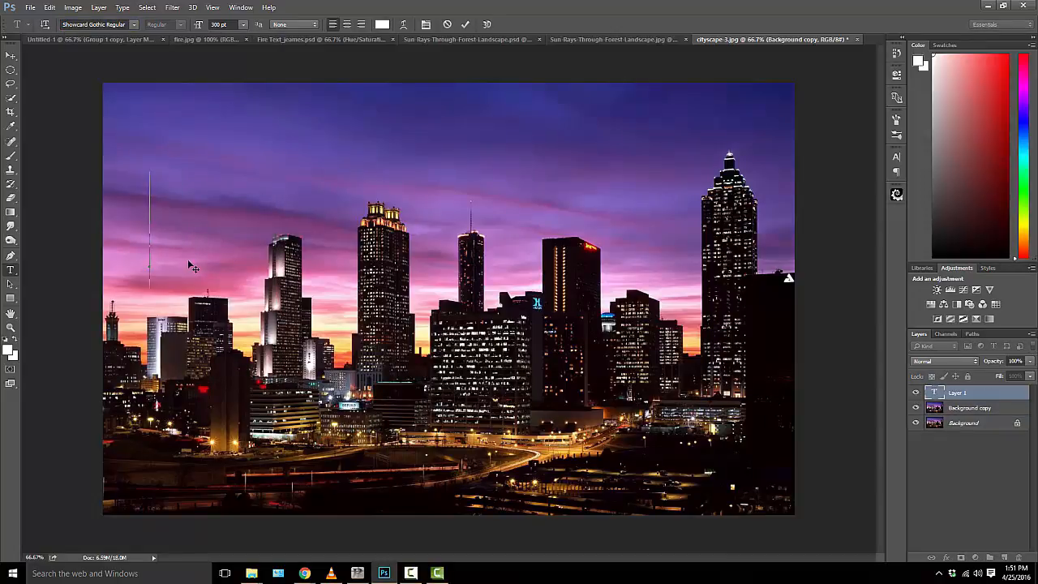
pyautogui.write('ENERGY')
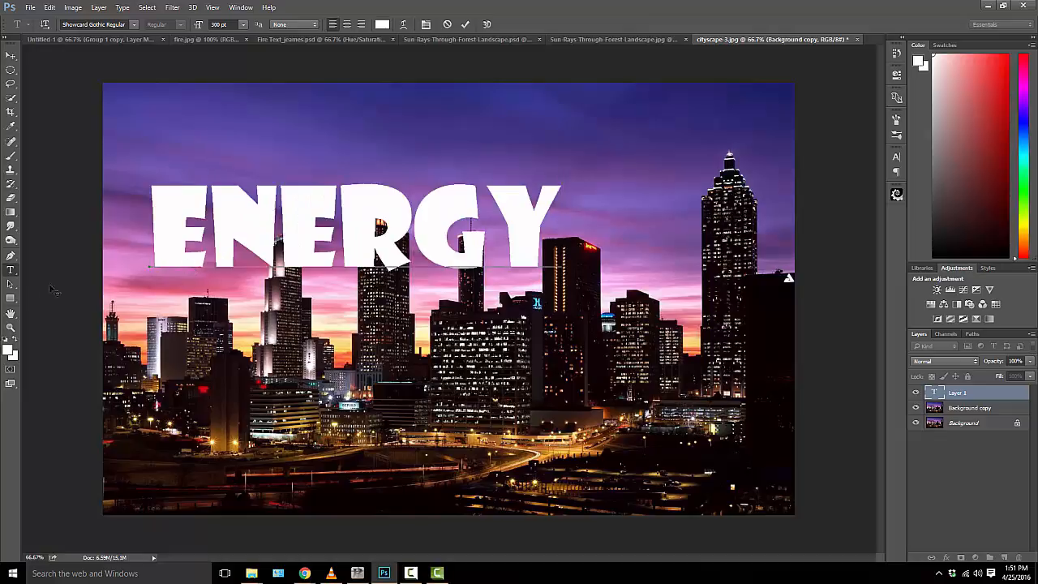
# Move the ENERGY text down over the middle of the skyline and scale it proportionally to about 121%.
pyautogui.click(10, 55)
pyautogui.moveTo(238, 240); pyautogui.dragTo(341, 348)
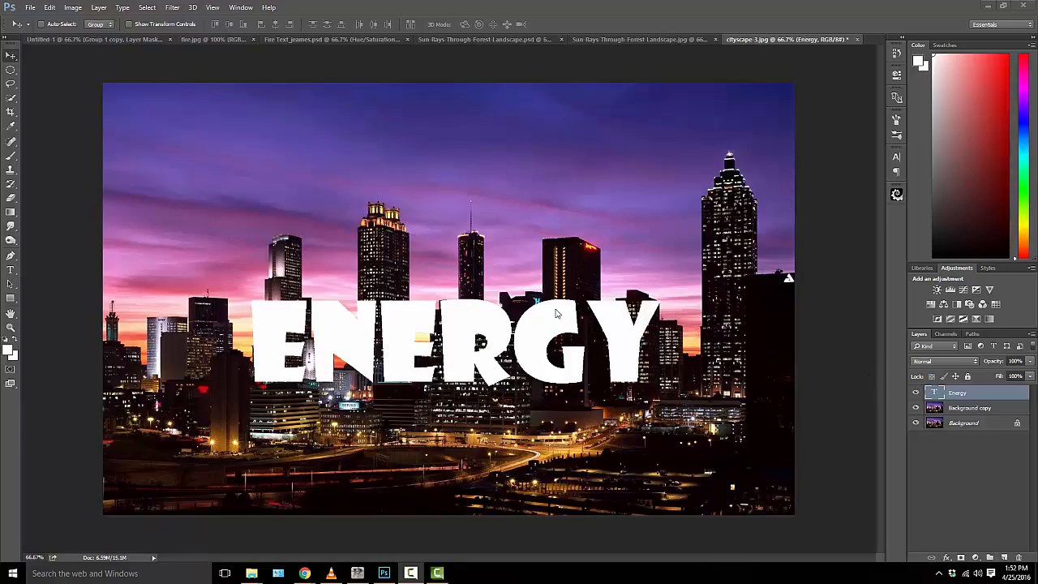
pyautogui.hotkey('ctrl', 't')
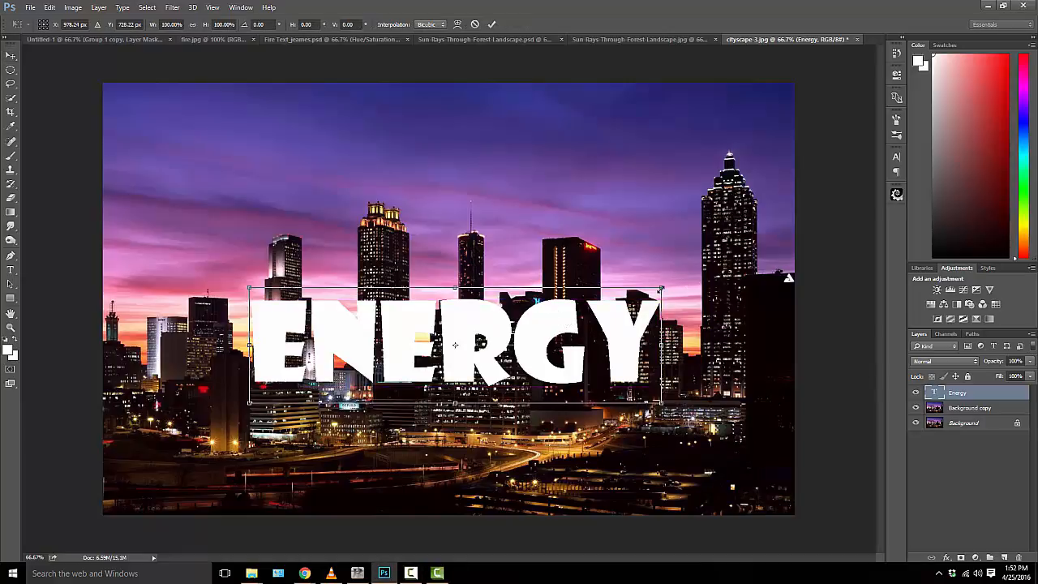
pyautogui.moveTo(660, 288); pyautogui.dragTo(749, 263)
pyautogui.moveTo(583, 310); pyautogui.dragTo(556, 344)
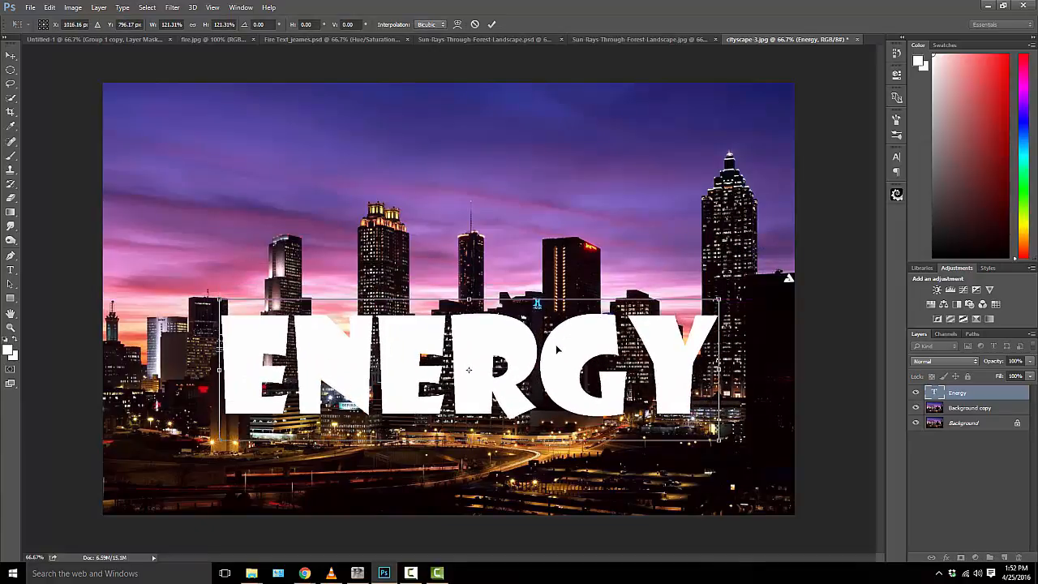
pyautogui.press('Return')
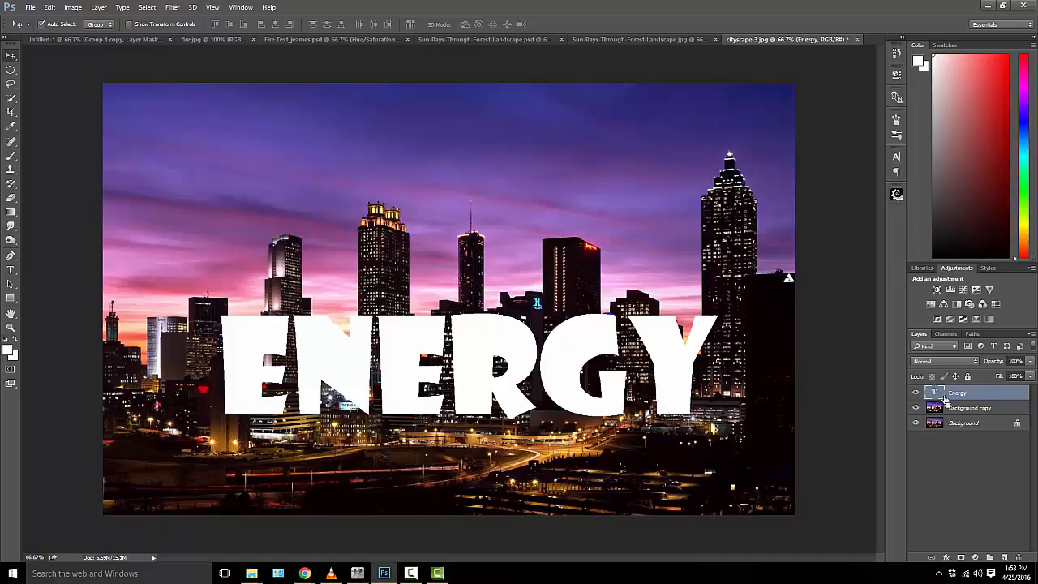
# Load the ENERGY text's outline as a selection and copy that area of the Background copy layer to a new layer.
pyautogui.keyDown('ctrl'); pyautogui.click(934, 394); pyautogui.keyUp('ctrl')
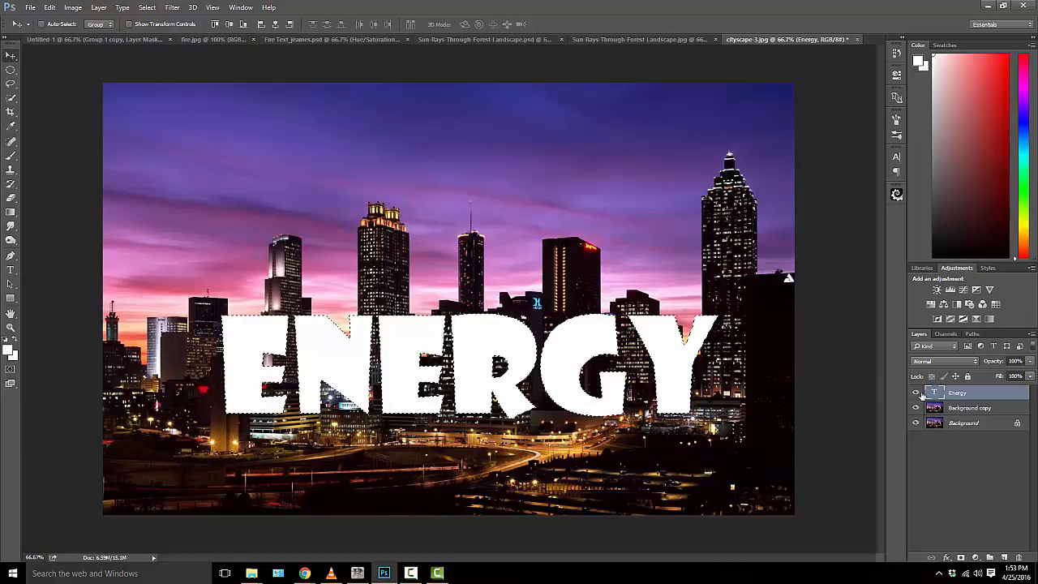
pyautogui.click(970, 412)
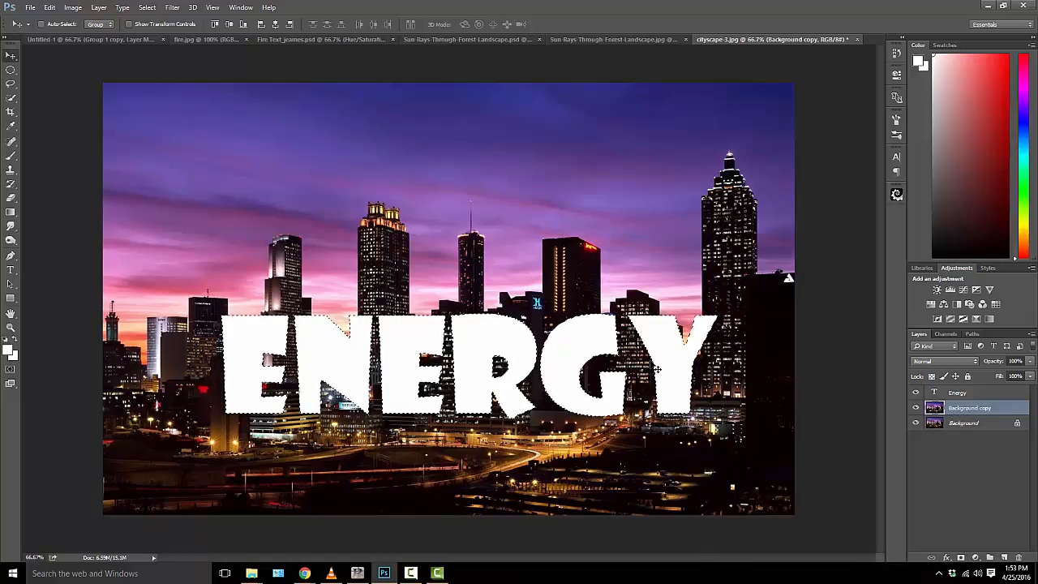
pyautogui.hotkey('ctrl', 'j')
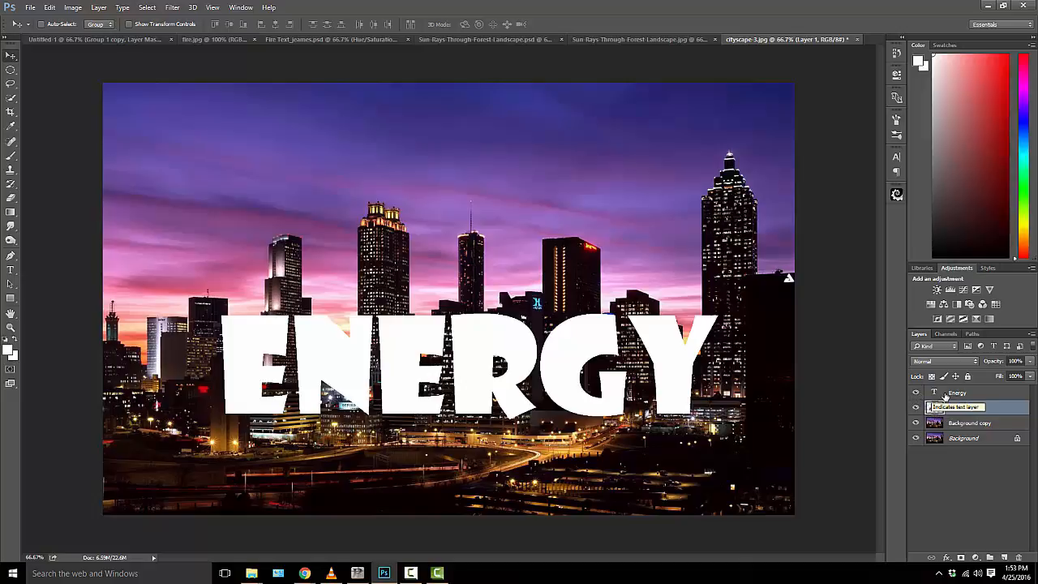
# Hide the Energy text, Background copy and Background layers, leaving only the cityscape-filled letters showing.
pyautogui.click(917, 393)
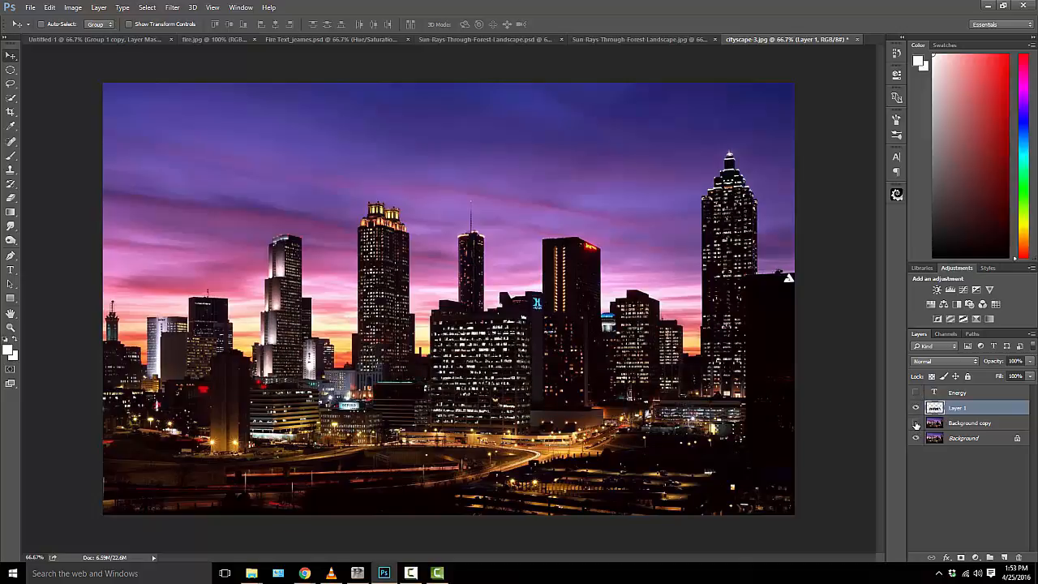
pyautogui.click(916, 424)
pyautogui.click(916, 438)
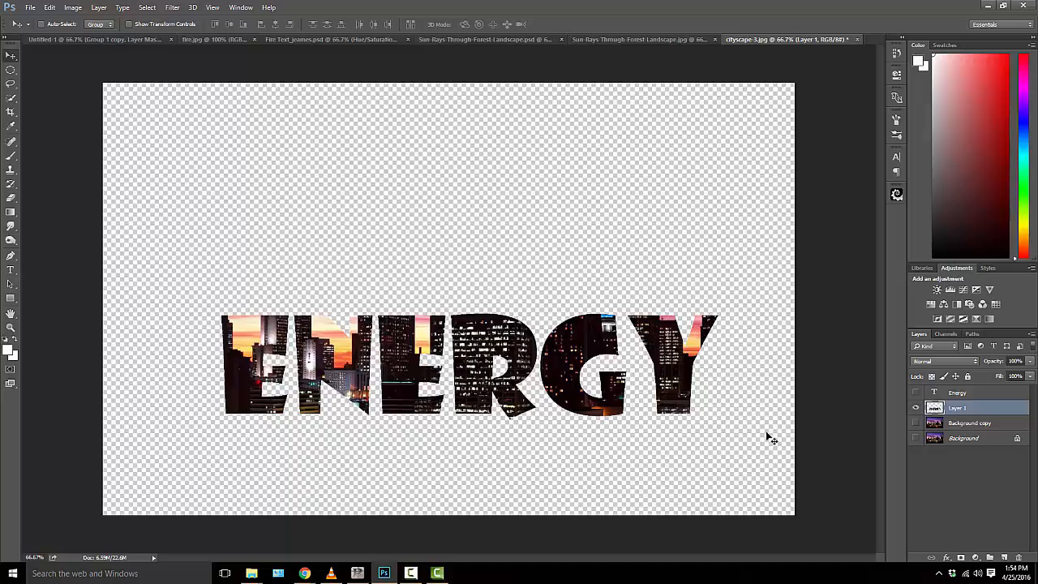
pyautogui.click(915, 424)
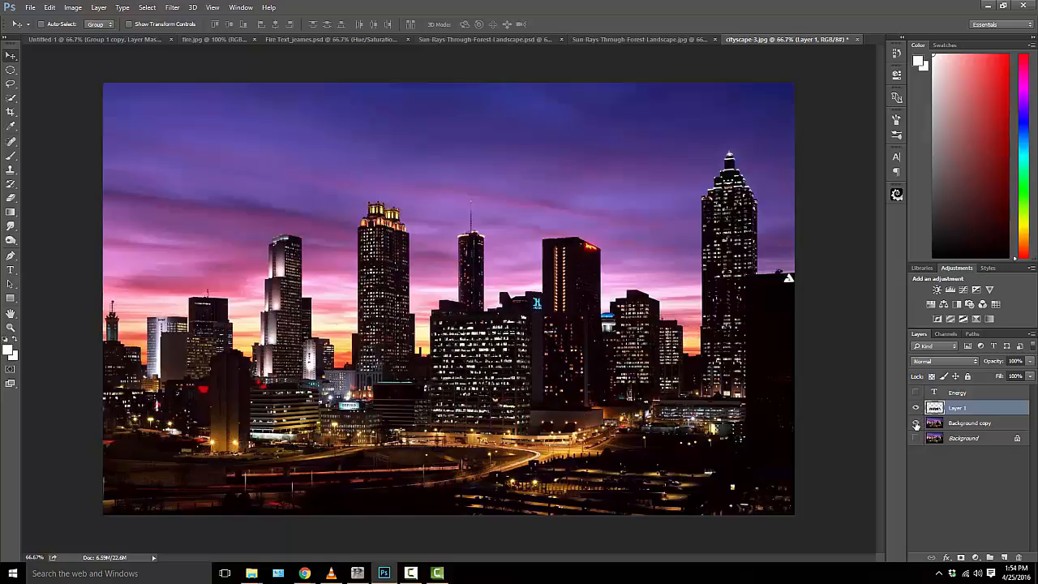
pyautogui.click(915, 423)
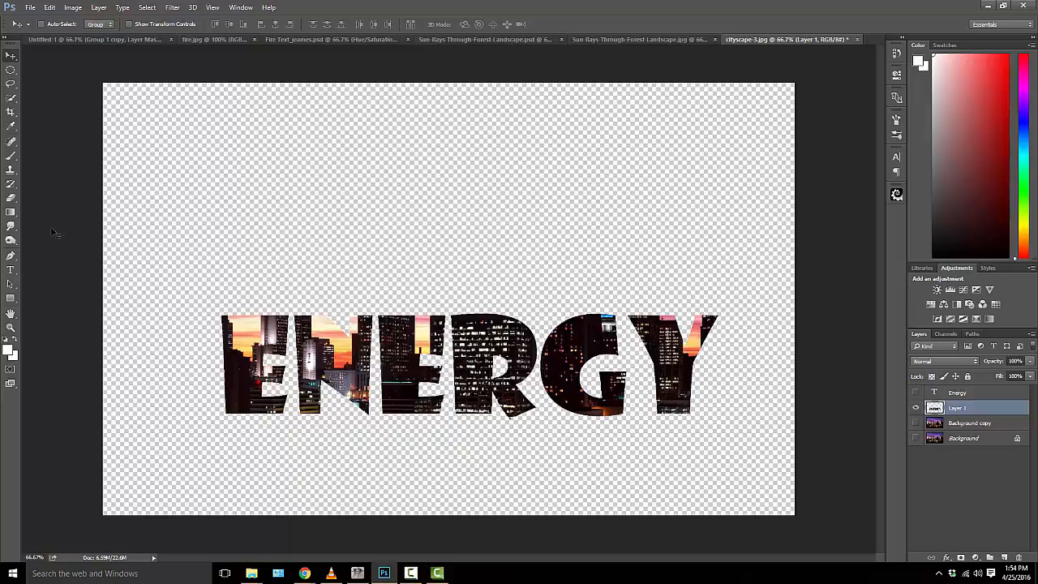
# Draw a white-filled rectangle of about 2038 by 525 px across the canvas around the word and move its layer beneath the cityscape letters.
pyautogui.click(11, 300)
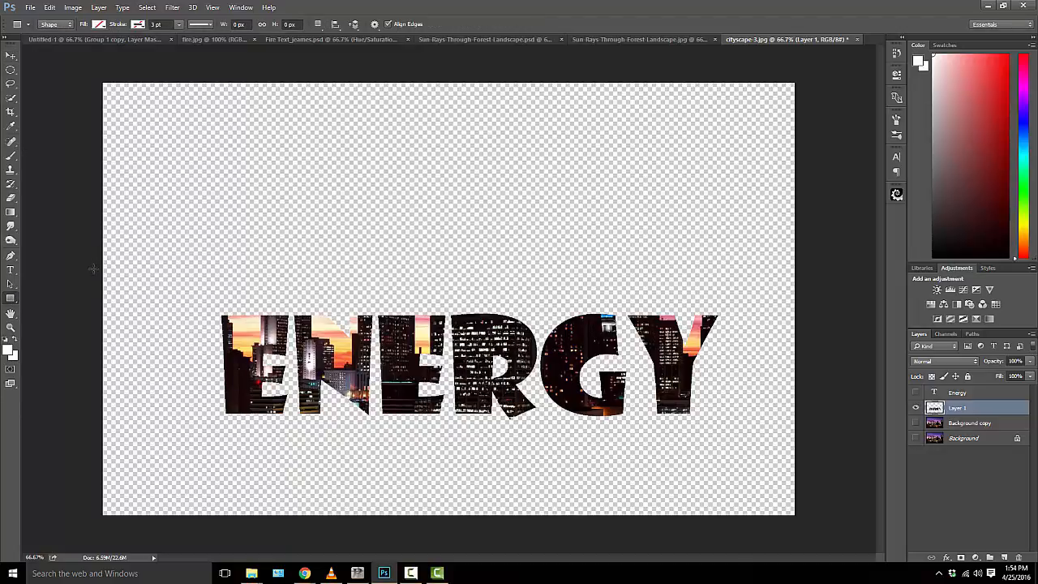
pyautogui.moveTo(93, 268); pyautogui.dragTo(827, 458)
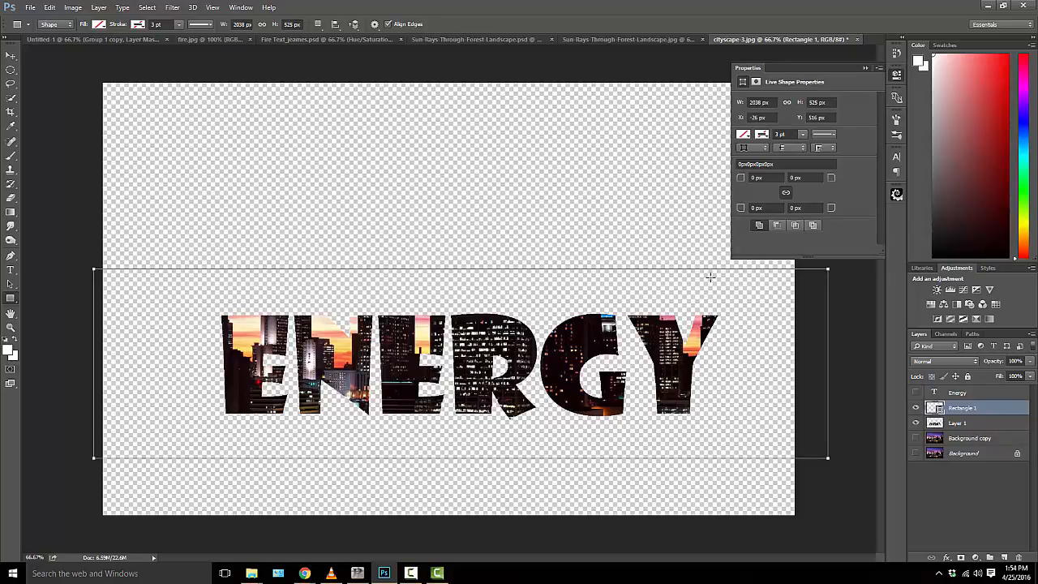
pyautogui.click(99, 25)
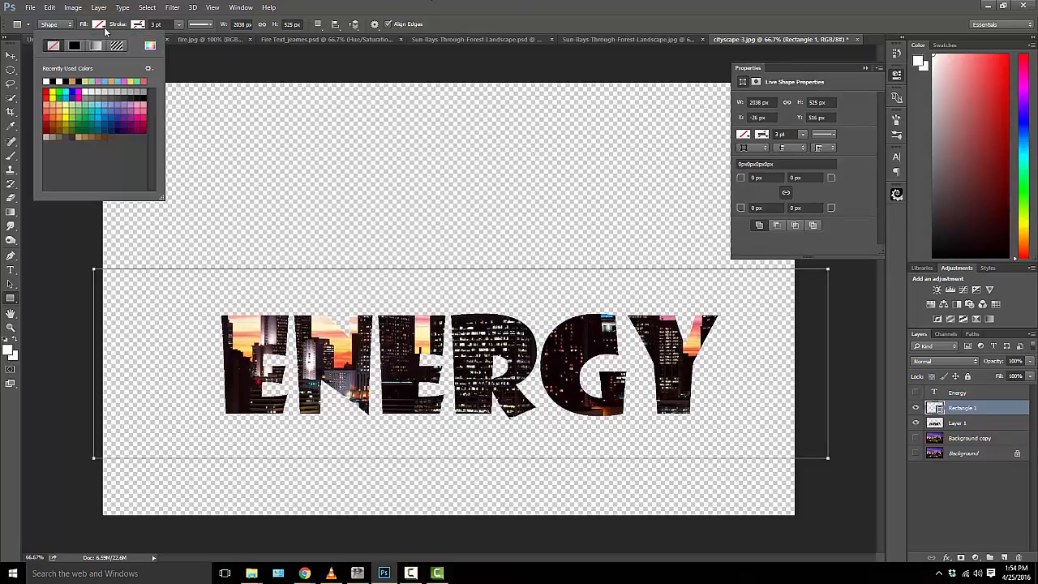
pyautogui.click(48, 81)
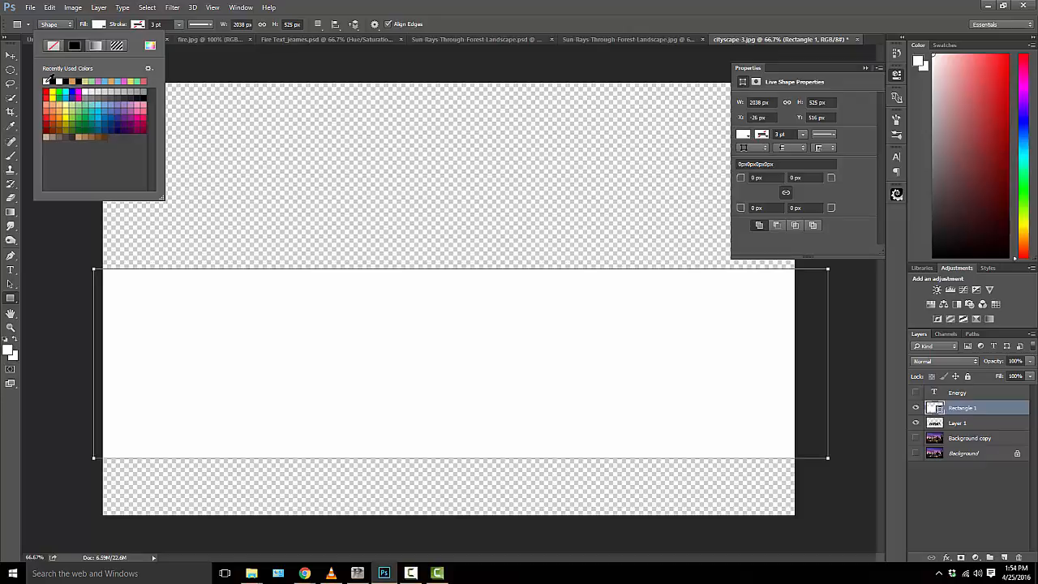
pyautogui.click(961, 410)
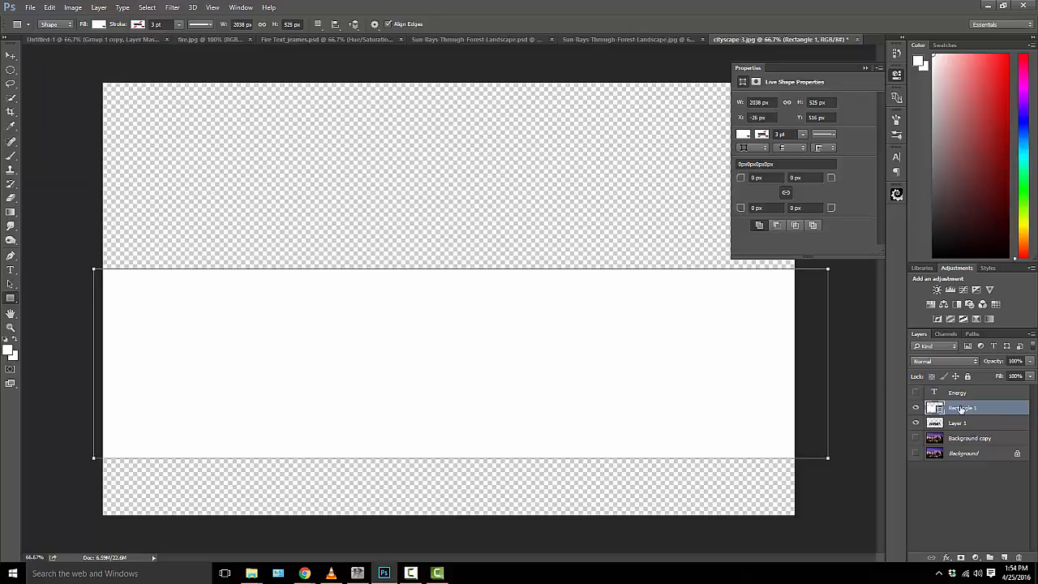
pyautogui.moveTo(961, 410); pyautogui.dragTo(962, 432)
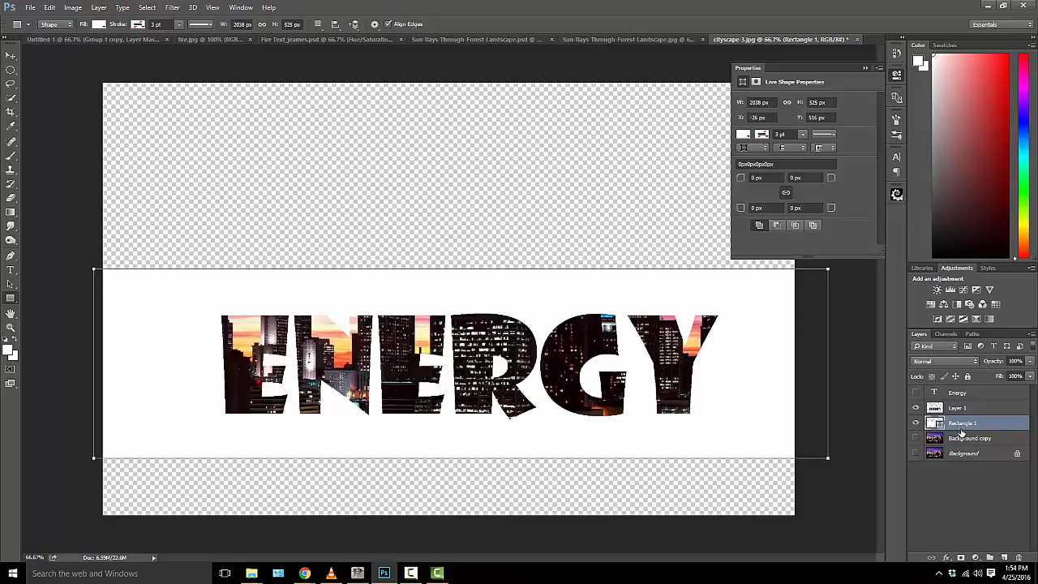
# Show the Background copy layer behind the white band, close the shape properties and deselect the layers.
pyautogui.click(916, 438)
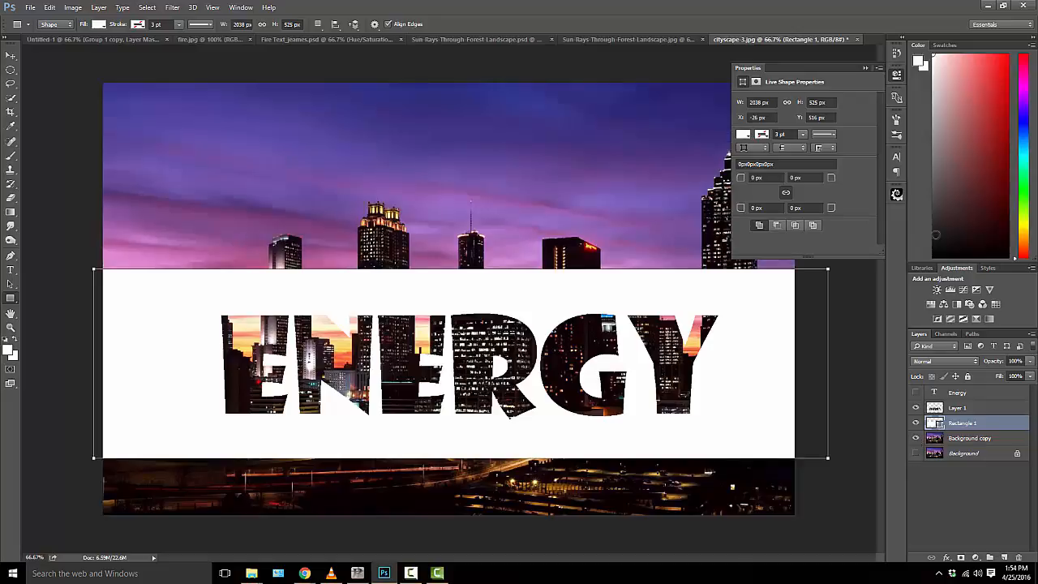
pyautogui.click(864, 68)
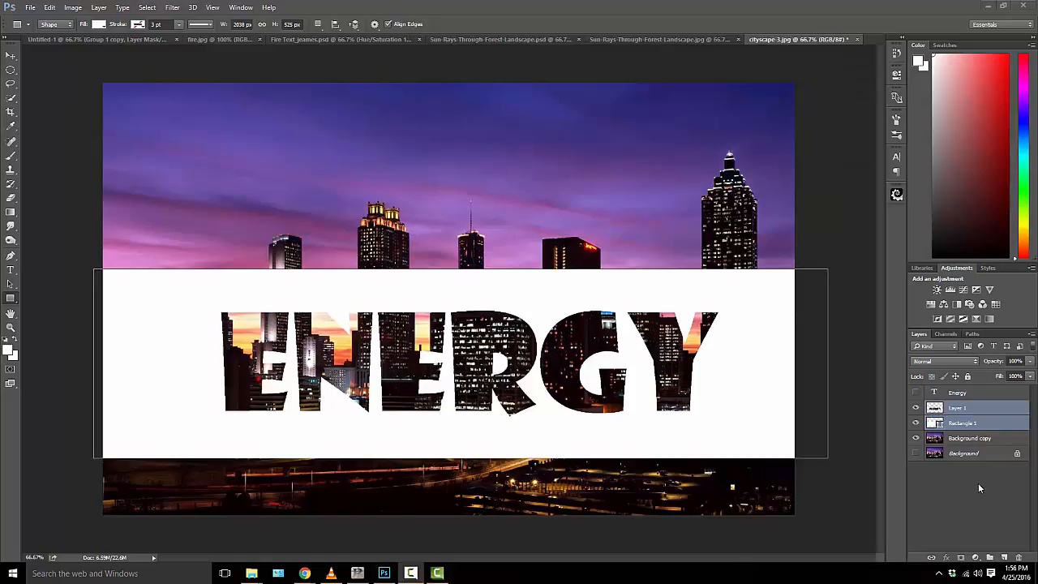
pyautogui.click(978, 484)
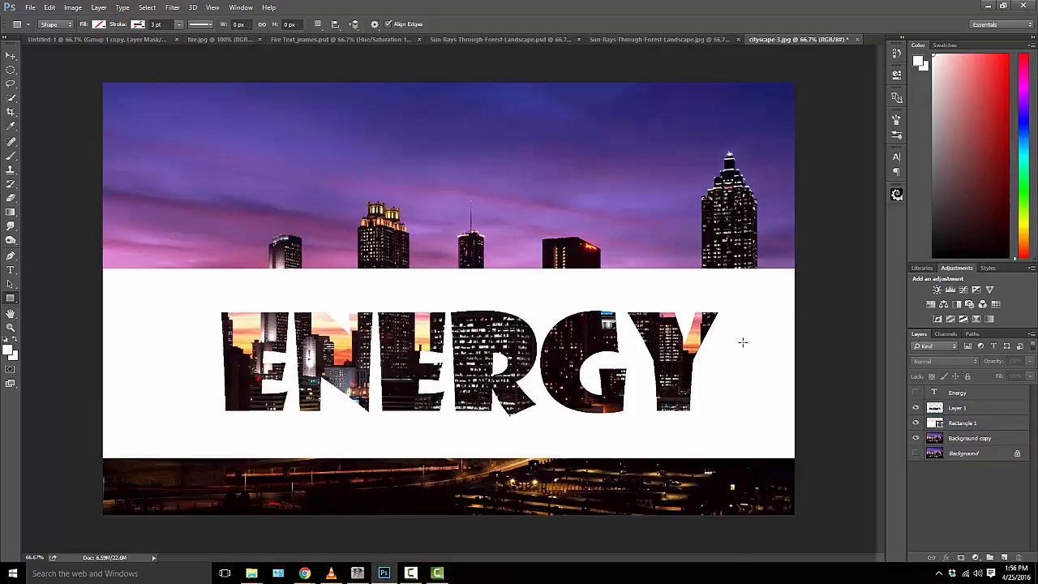
# Align the cityscape-filled letters (Layer 1) and the white rectangle by their vertical centers.
pyautogui.click(965, 413)
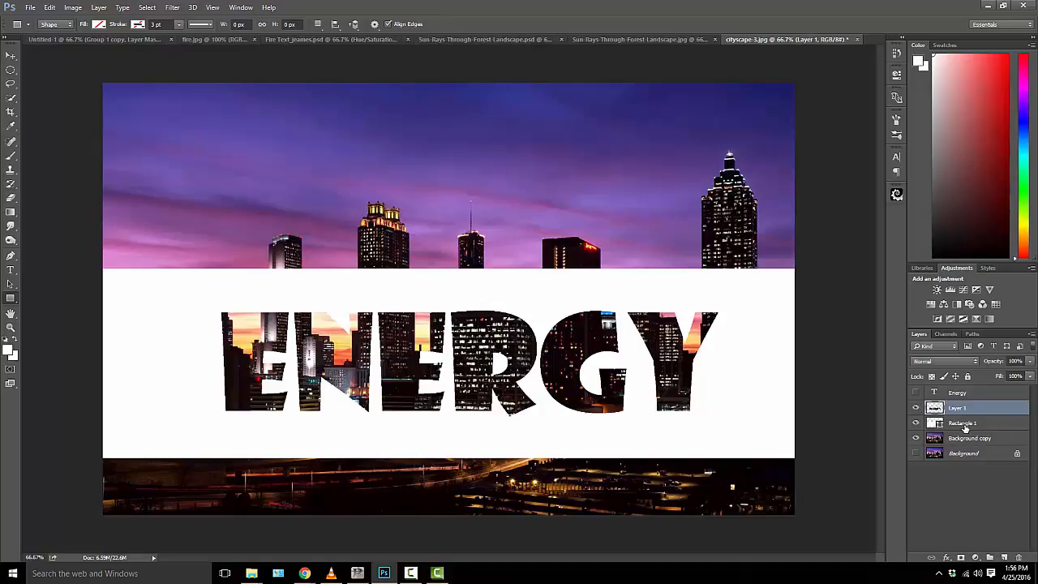
pyautogui.keyDown('ctrl'); pyautogui.click(965, 423); pyautogui.keyUp('ctrl')
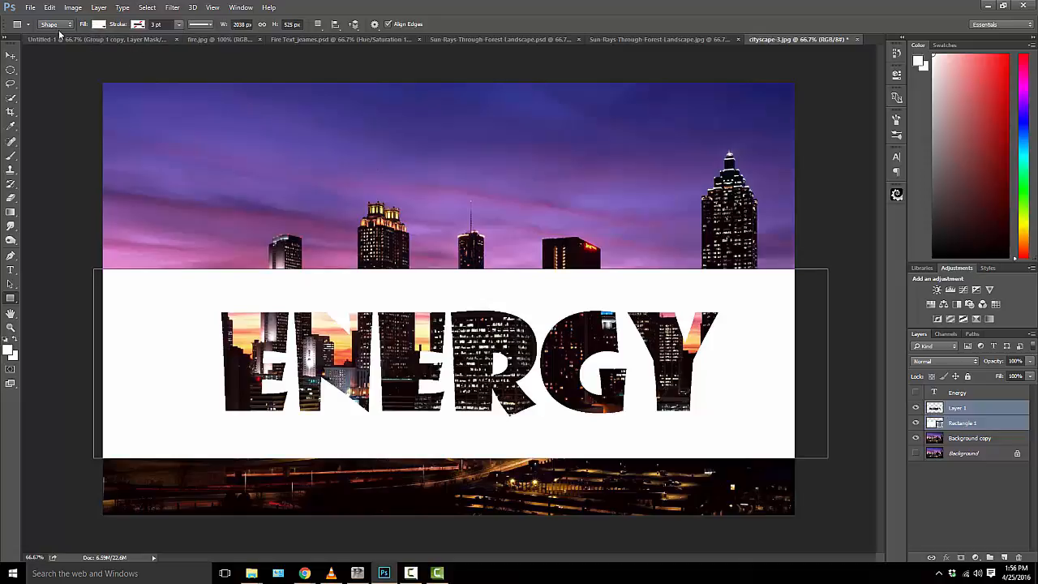
pyautogui.click(98, 7)
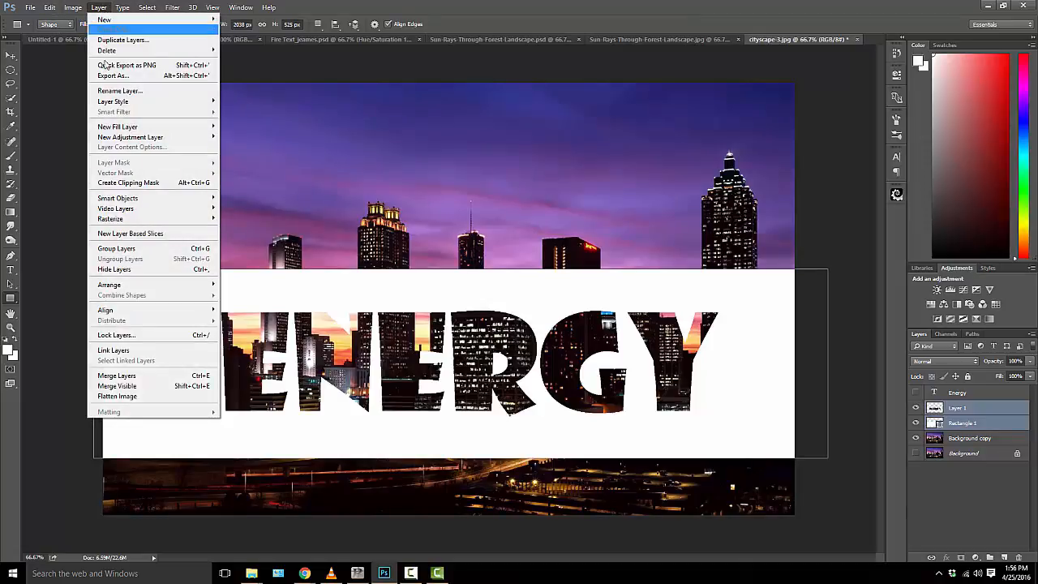
pyautogui.moveTo(181, 312)
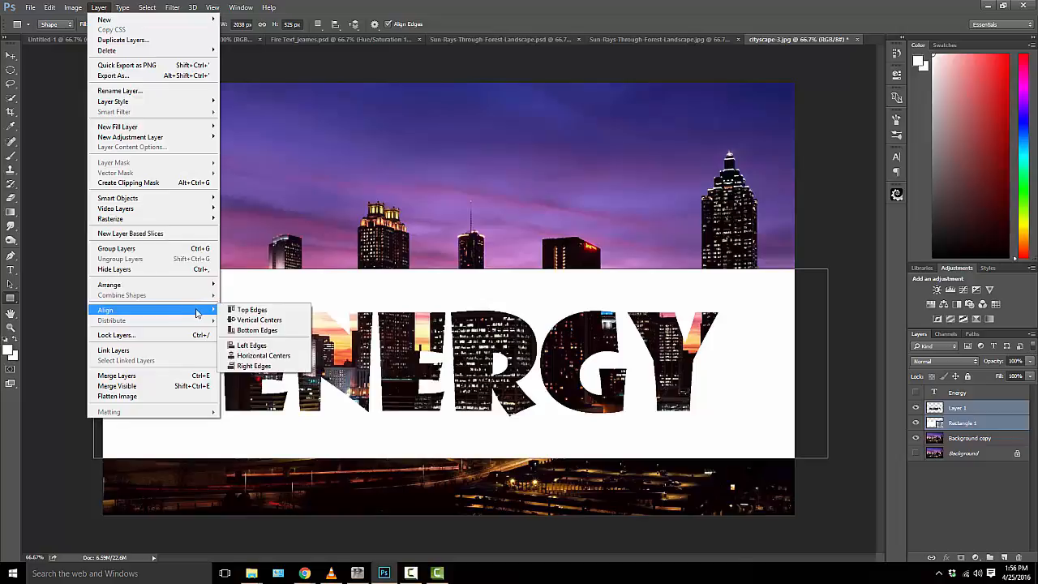
pyautogui.click(258, 321)
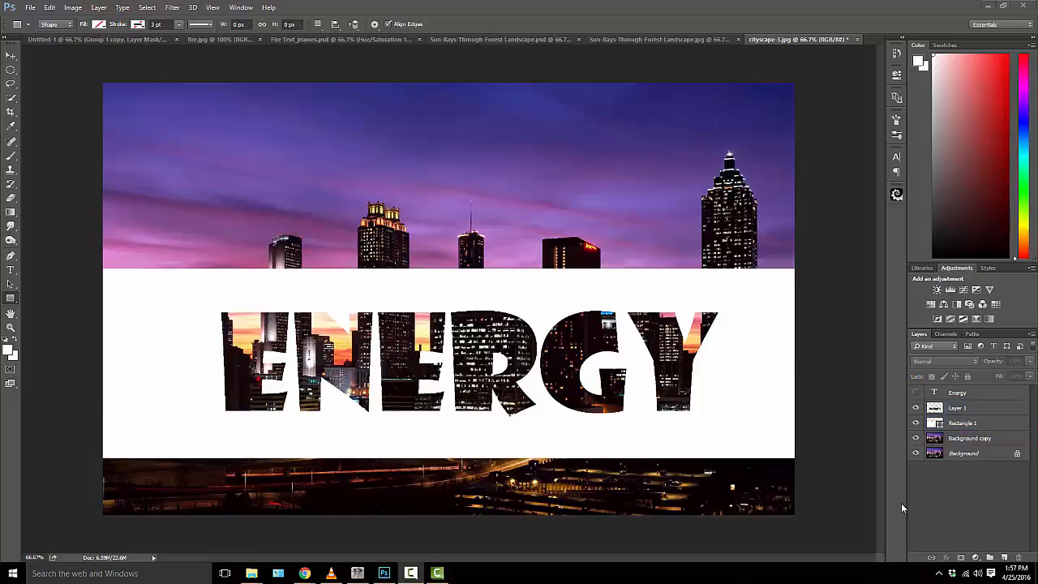
# Give the white rectangle a black stroke about 14.2 pt wide.
pyautogui.click(963, 423)
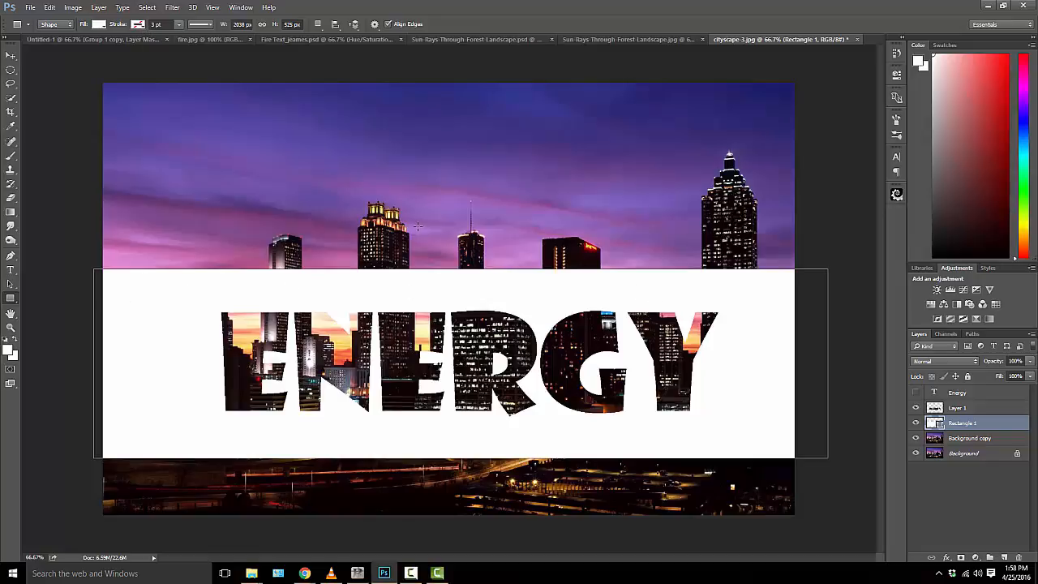
pyautogui.click(140, 26)
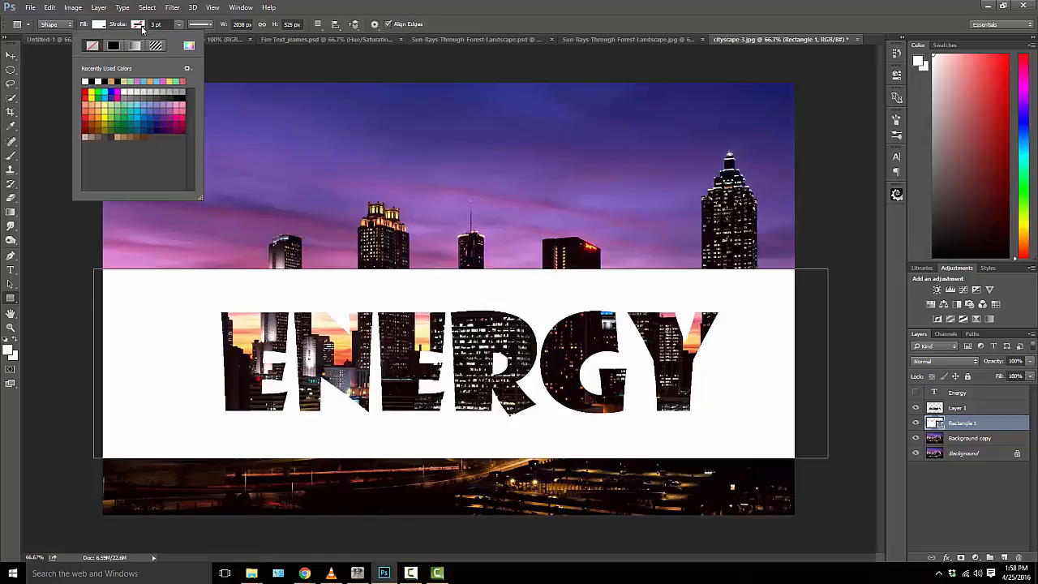
pyautogui.click(109, 80)
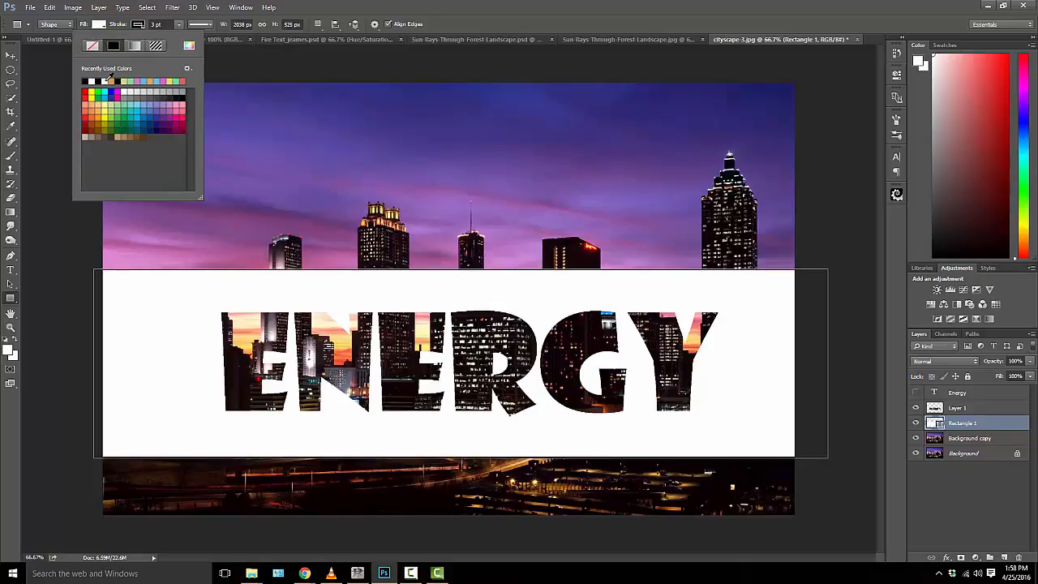
pyautogui.click(180, 26)
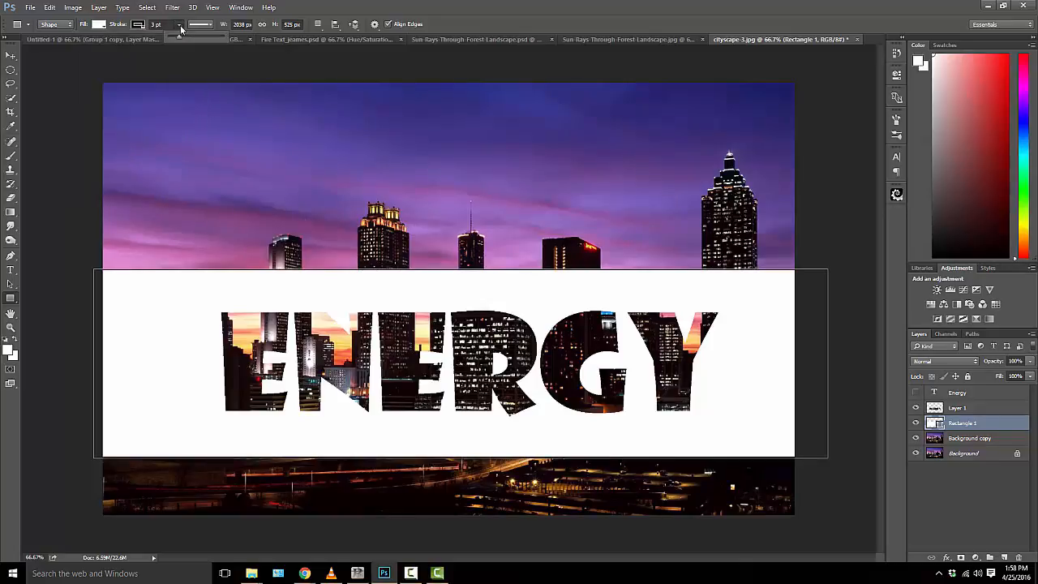
pyautogui.moveTo(180, 35); pyautogui.dragTo(189, 35)
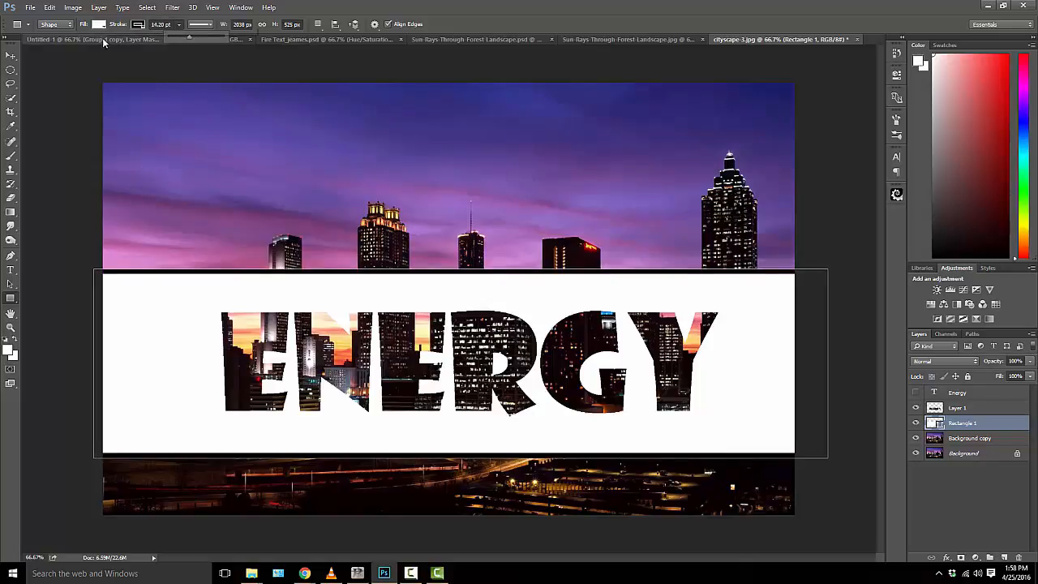
# Narrow the rectangle from both sides to the 1920 px canvas width and thicken its stroke to about 27.48 pt.
pyautogui.hotkey('ctrl', 't')
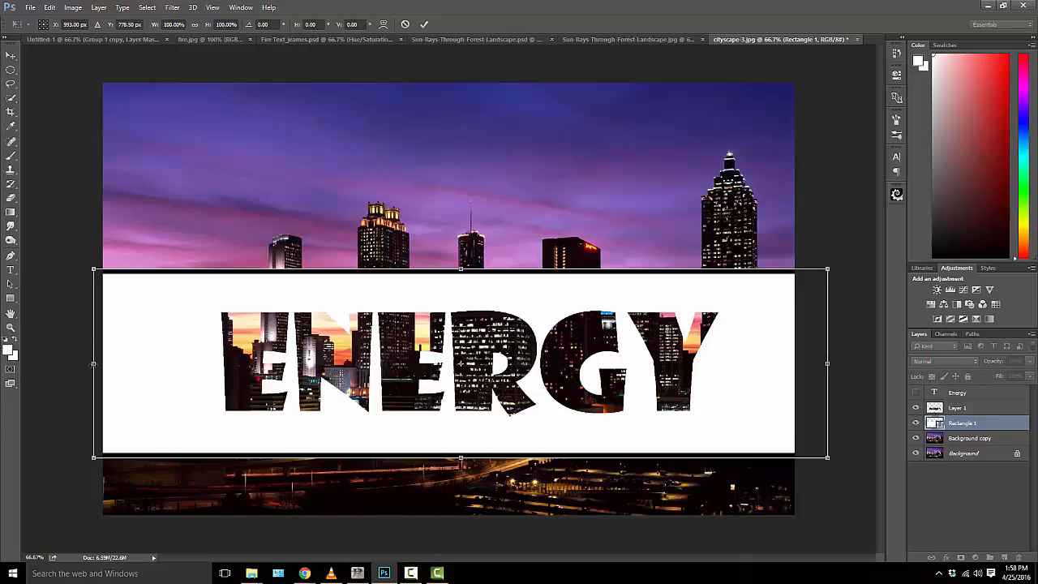
pyautogui.moveTo(94, 365); pyautogui.dragTo(99, 367)
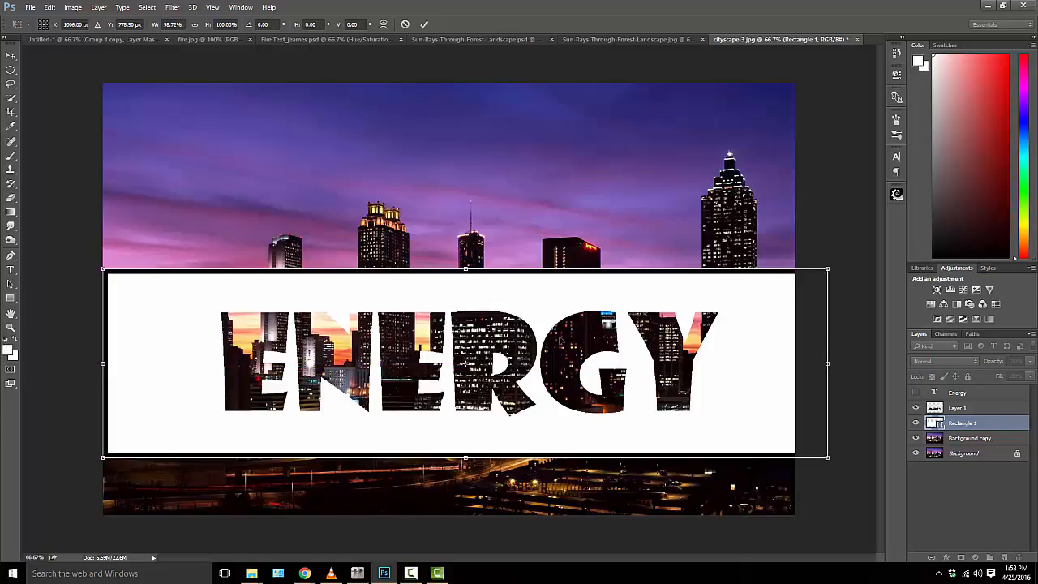
pyautogui.moveTo(828, 364); pyautogui.dragTo(793, 364)
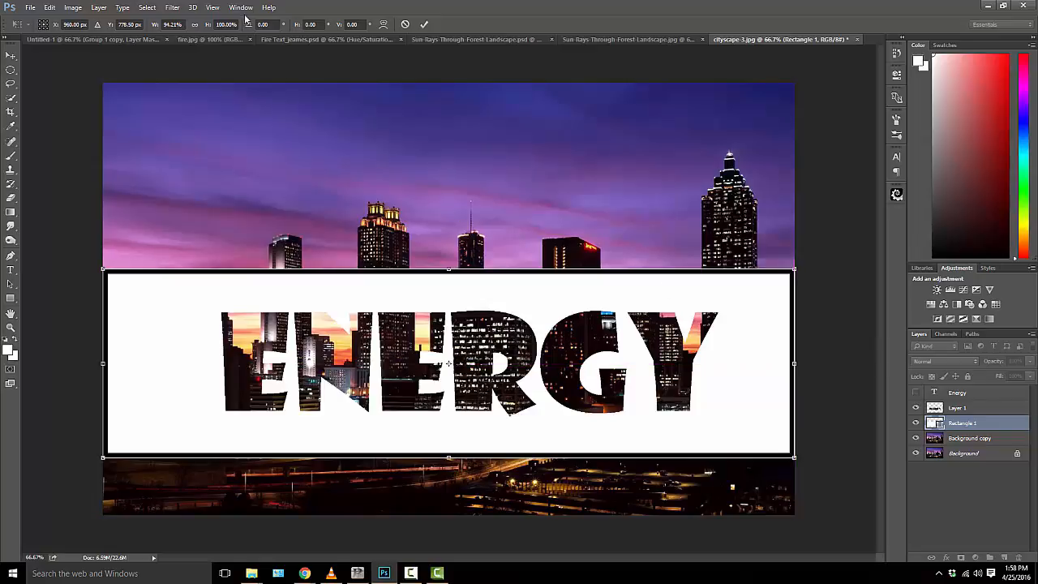
pyautogui.click(10, 299)
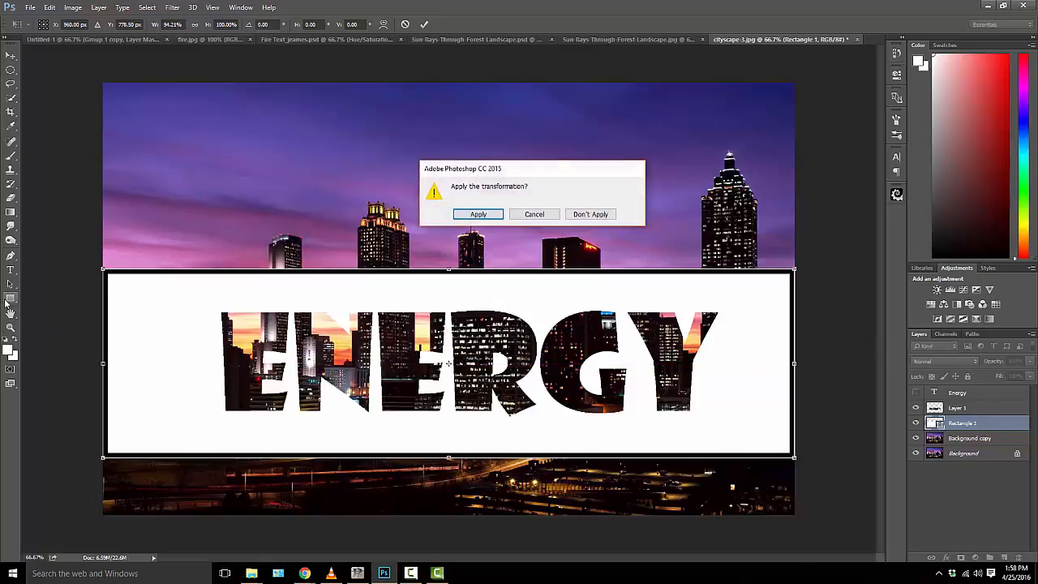
pyautogui.click(480, 215)
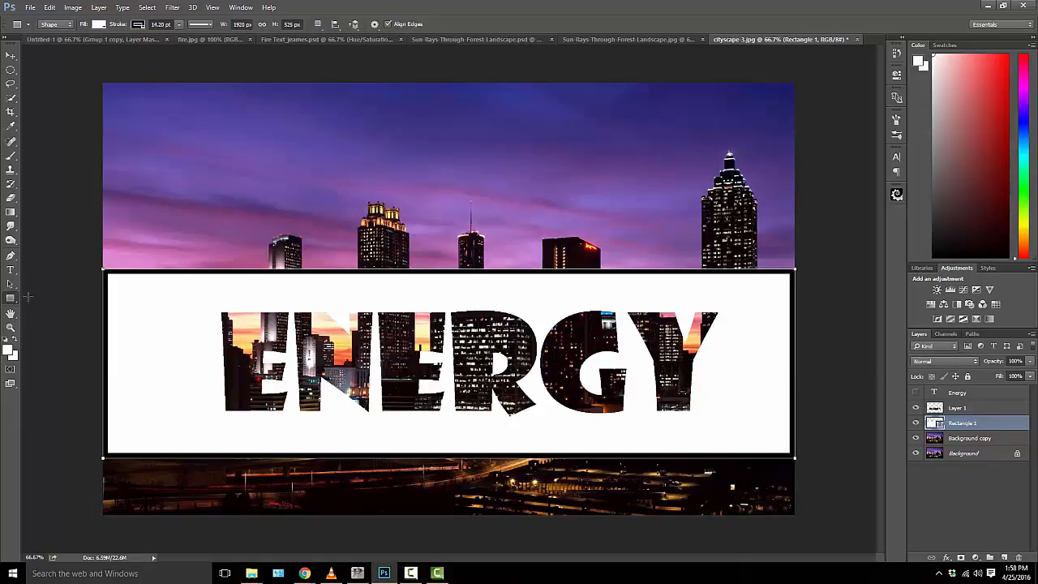
pyautogui.click(178, 24)
pyautogui.moveTo(179, 36); pyautogui.dragTo(191, 38)
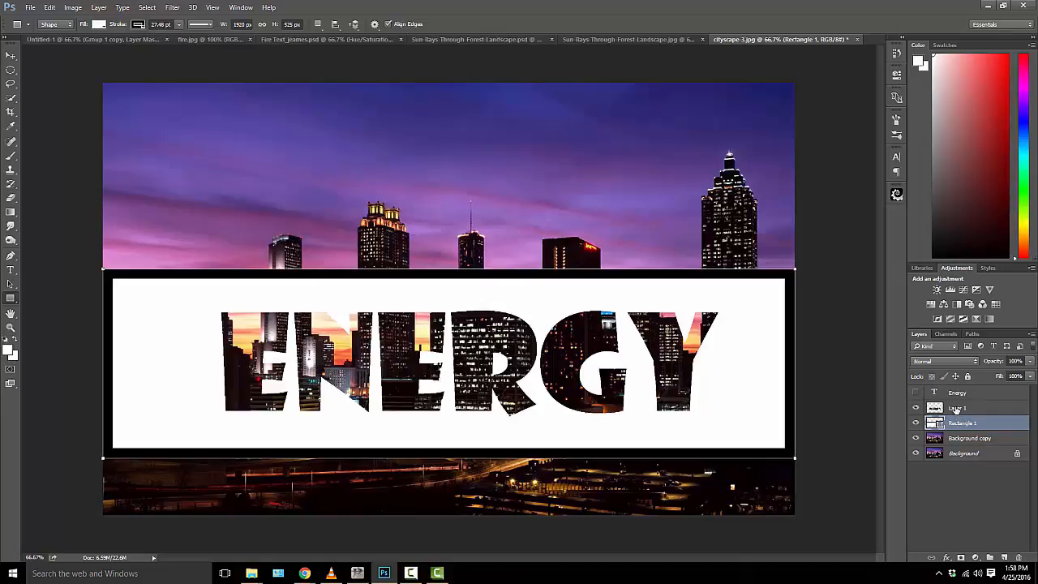
pyautogui.click(958, 409)
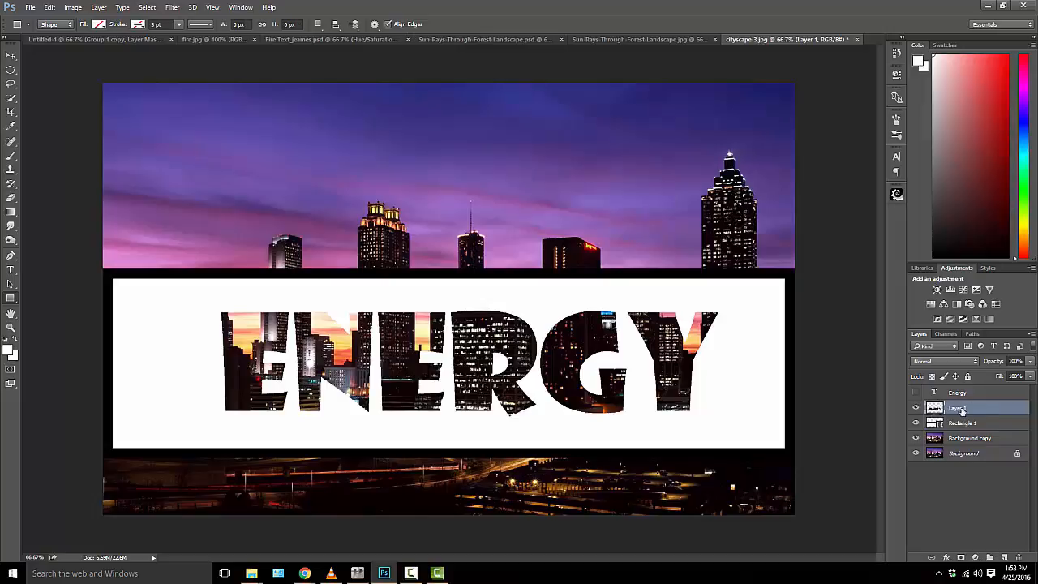
pyautogui.doubleClick(962, 410)
pyautogui.doubleClick(951, 411)
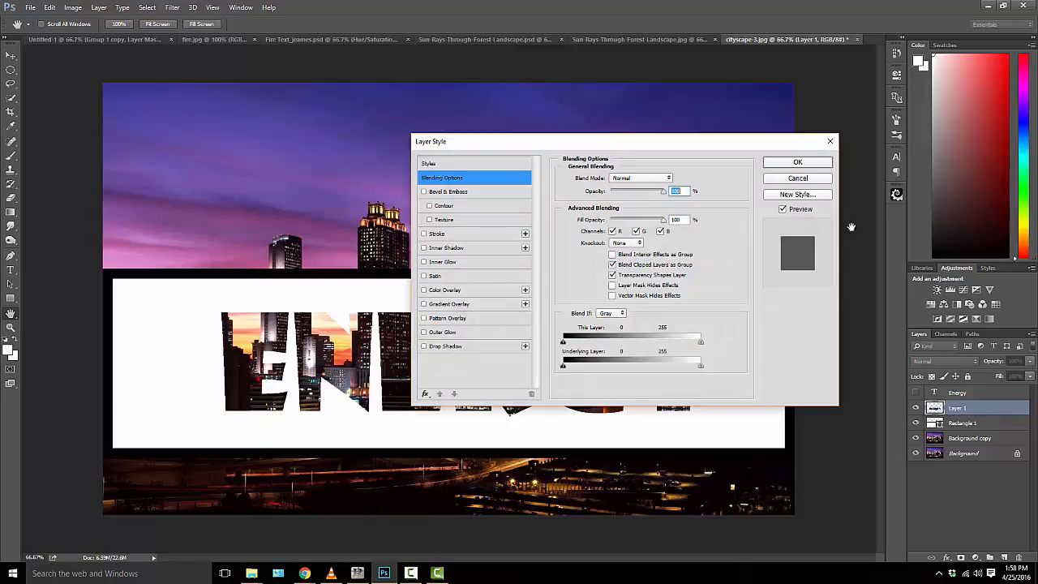
pyautogui.click(813, 180)
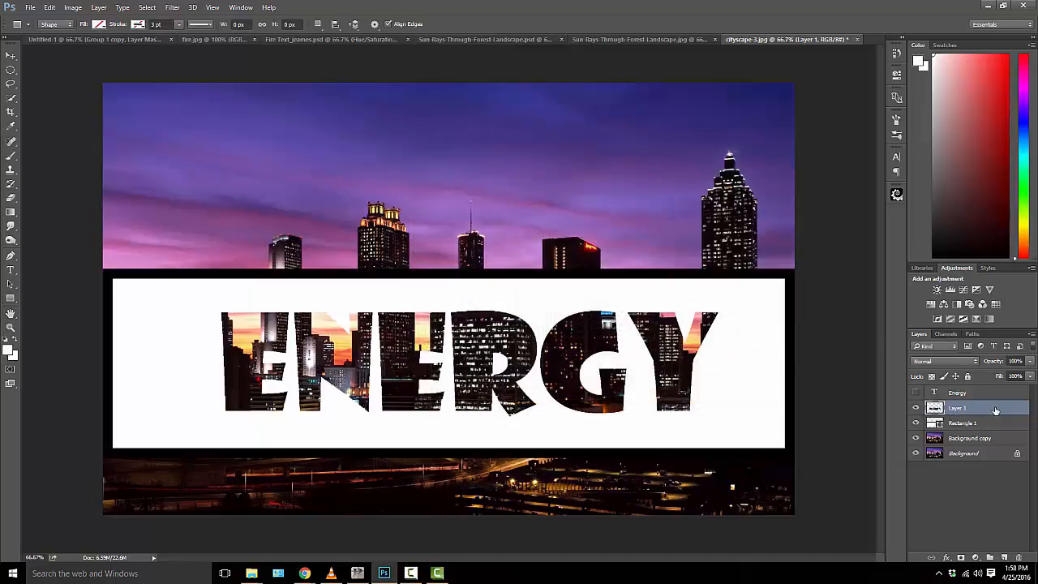
# Add an Outer Glow effect to the cityscape-filled letters' layer and open its settings, keeping the word in view.
pyautogui.doubleClick(995, 406)
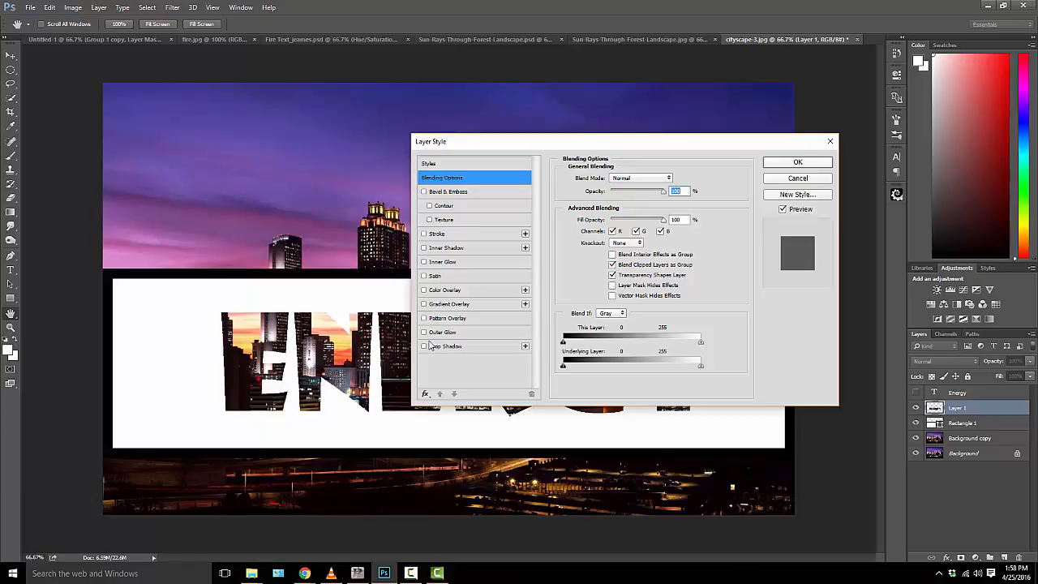
pyautogui.click(425, 393)
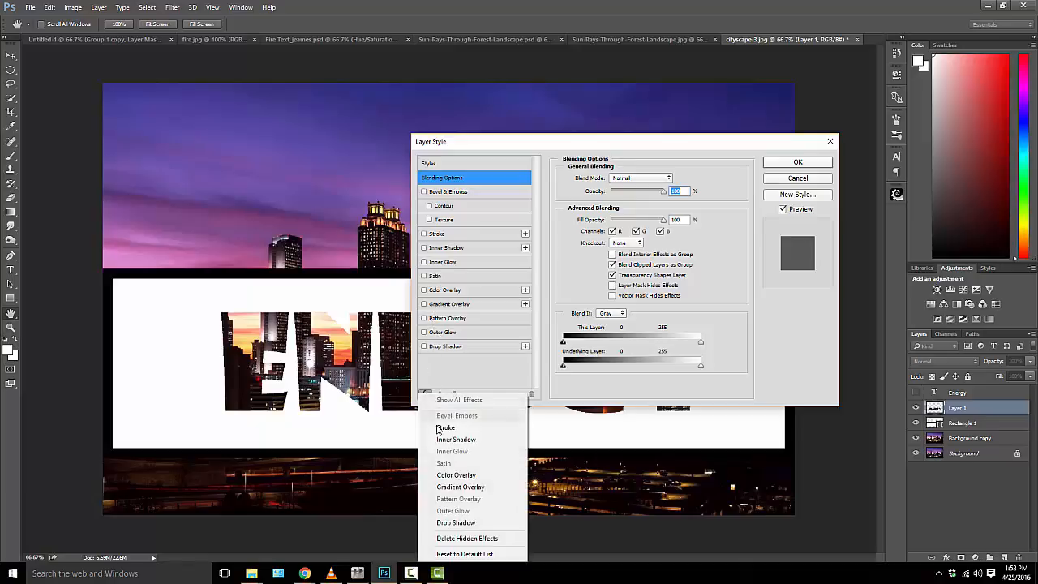
pyautogui.click(424, 333)
pyautogui.click(424, 333)
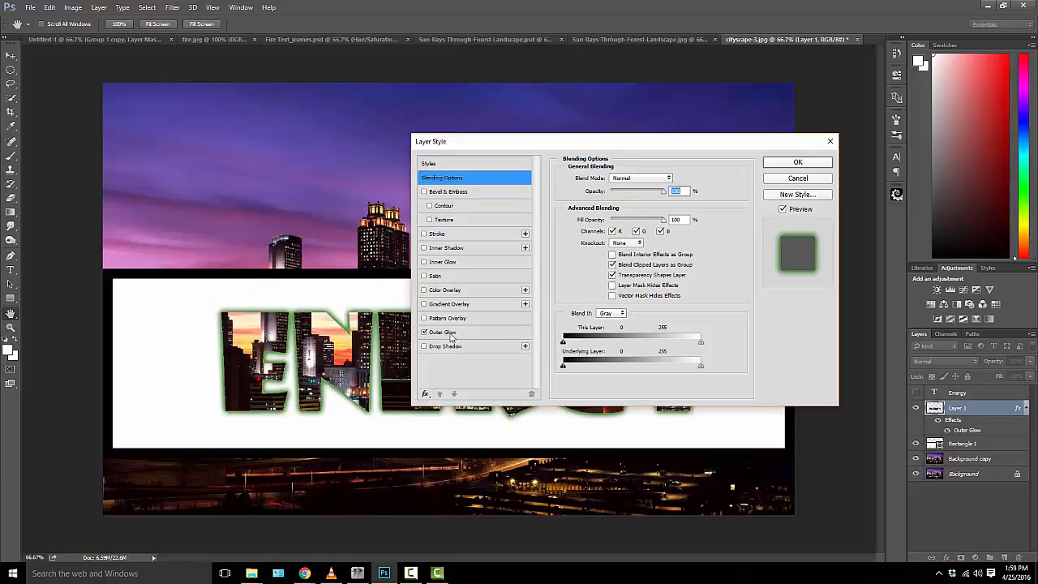
pyautogui.click(451, 334)
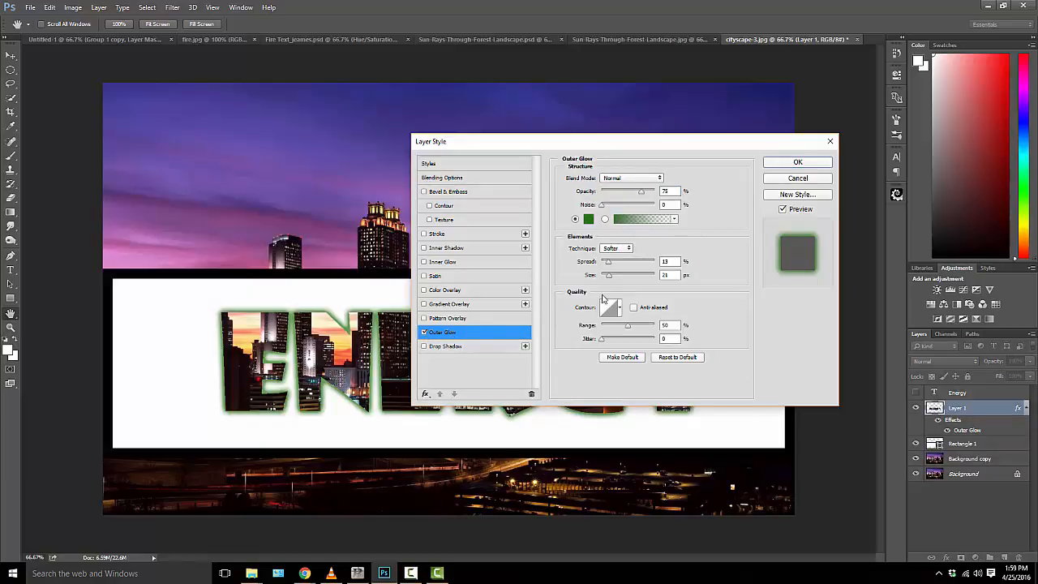
pyautogui.moveTo(574, 144); pyautogui.dragTo(632, 136)
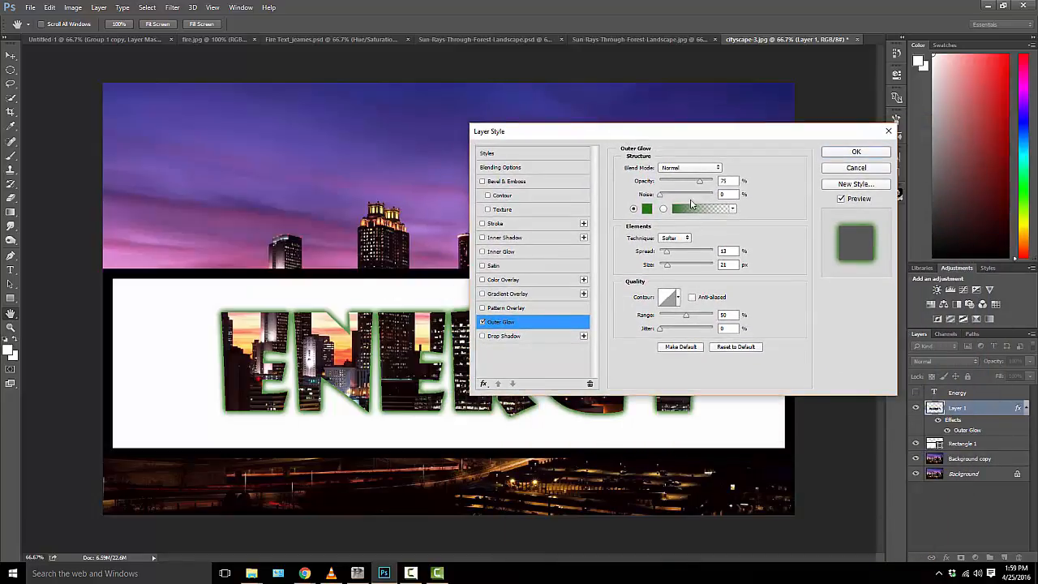
# Change the outer glow color to purple (6d29b9).
pyautogui.click(646, 209)
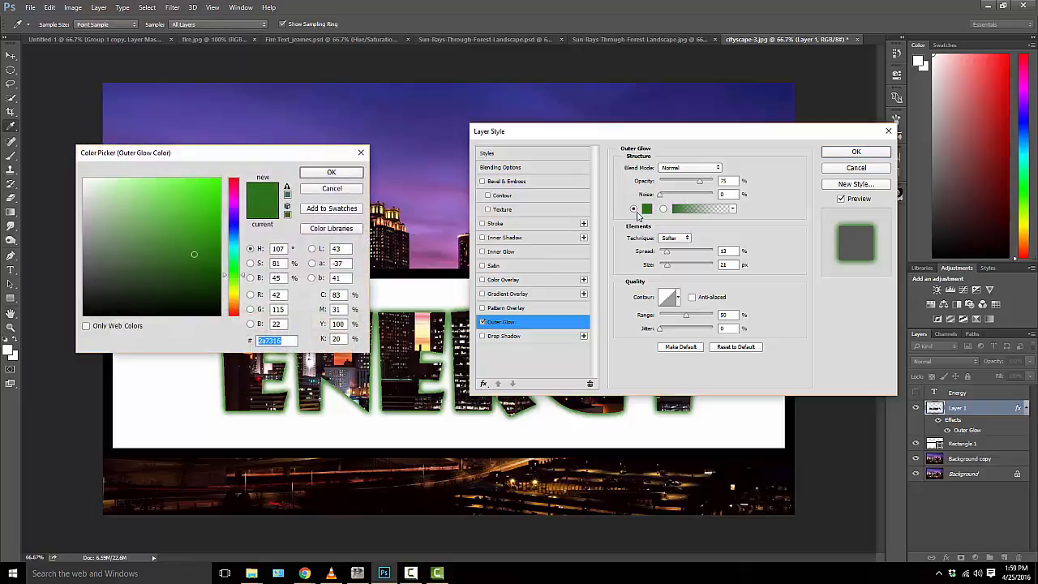
pyautogui.moveTo(262, 156); pyautogui.dragTo(502, 275)
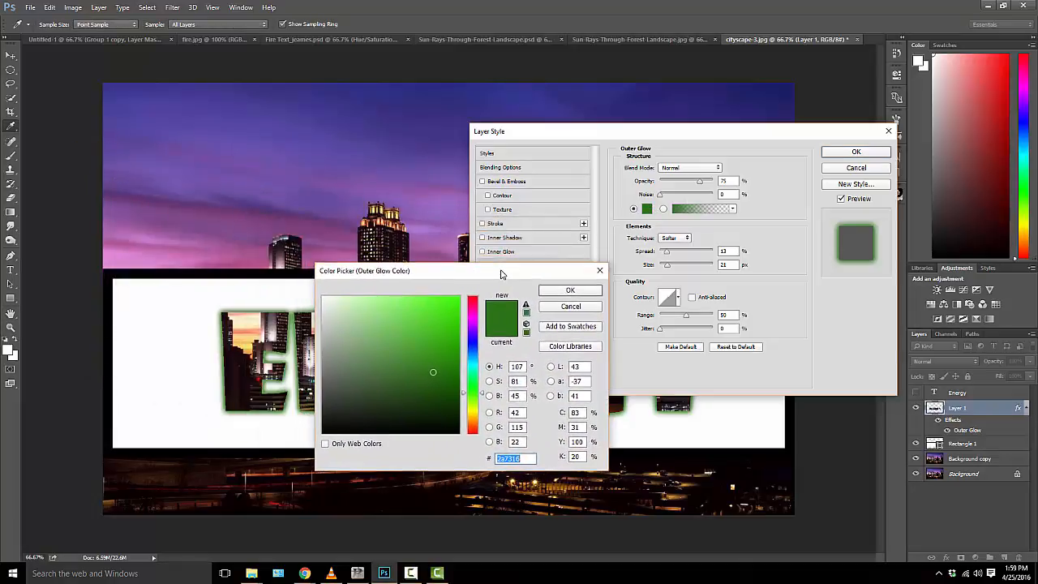
pyautogui.click(475, 331)
pyautogui.click(428, 333)
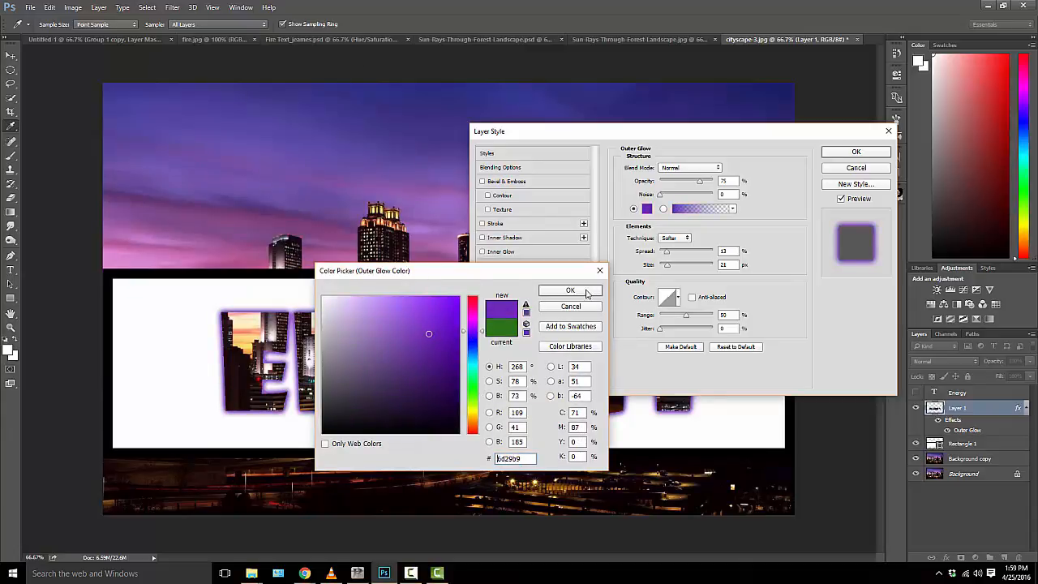
pyautogui.click(588, 294)
# Increase the outer glow's size slightly and apply the layer style to the letters.
pyautogui.moveTo(669, 272)
pyautogui.mouseDown()
pyautogui.moveTo(673, 256)
pyautogui.moveTo(685, 261)
pyautogui.moveTo(668, 261)
pyautogui.mouseUp()
pyautogui.click(669, 269)
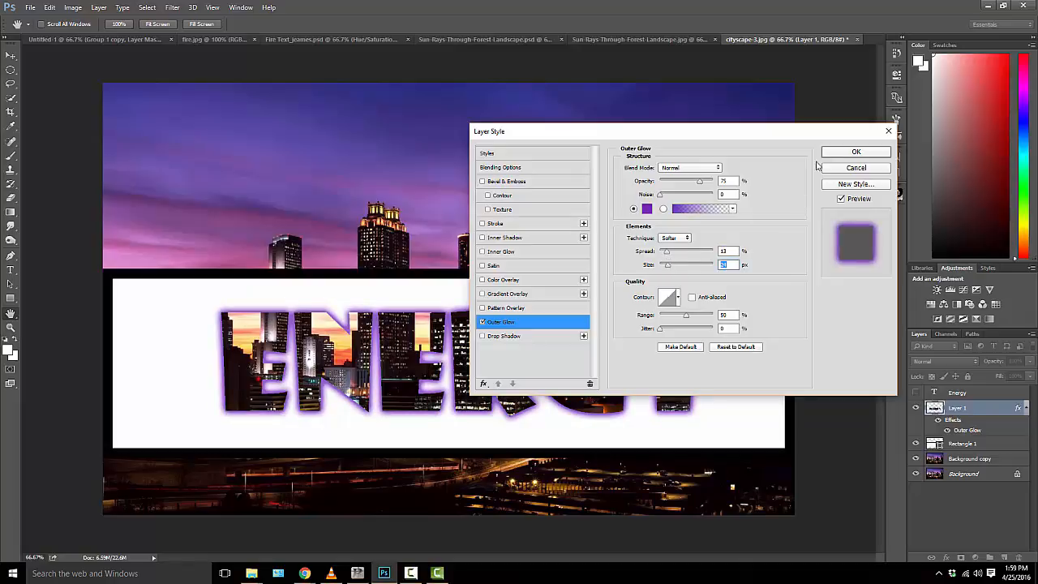
pyautogui.click(839, 153)
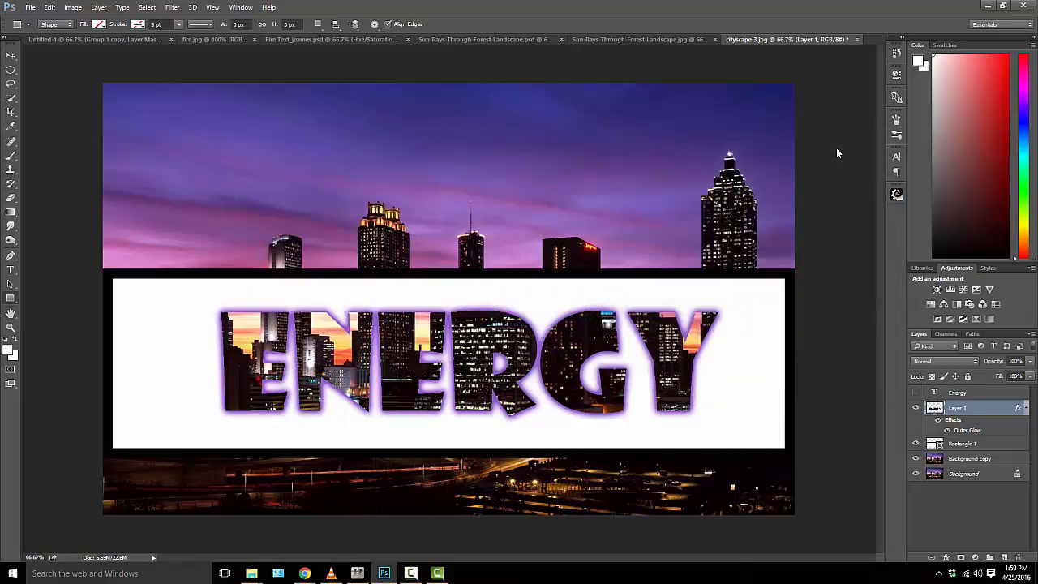